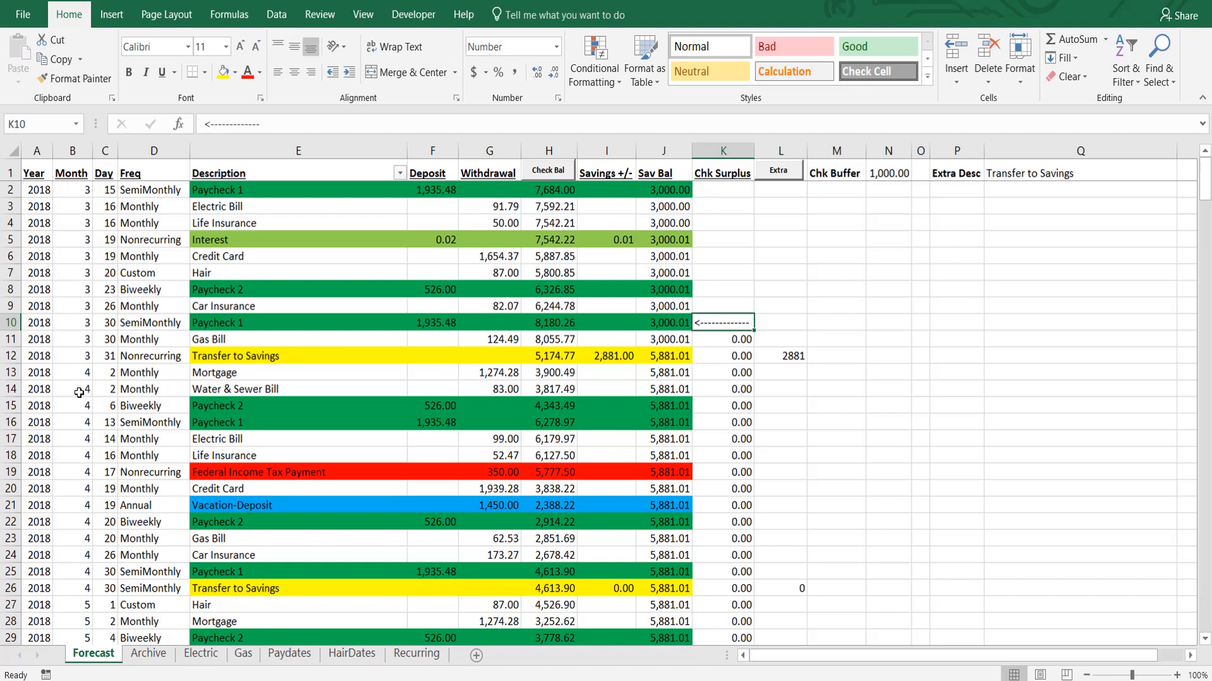
# - Insert a blank row above the 6 April Paycheck 2 entry on the Forecast sheet
pyautogui.click(12, 405)
pyautogui.rightClick(15, 408)
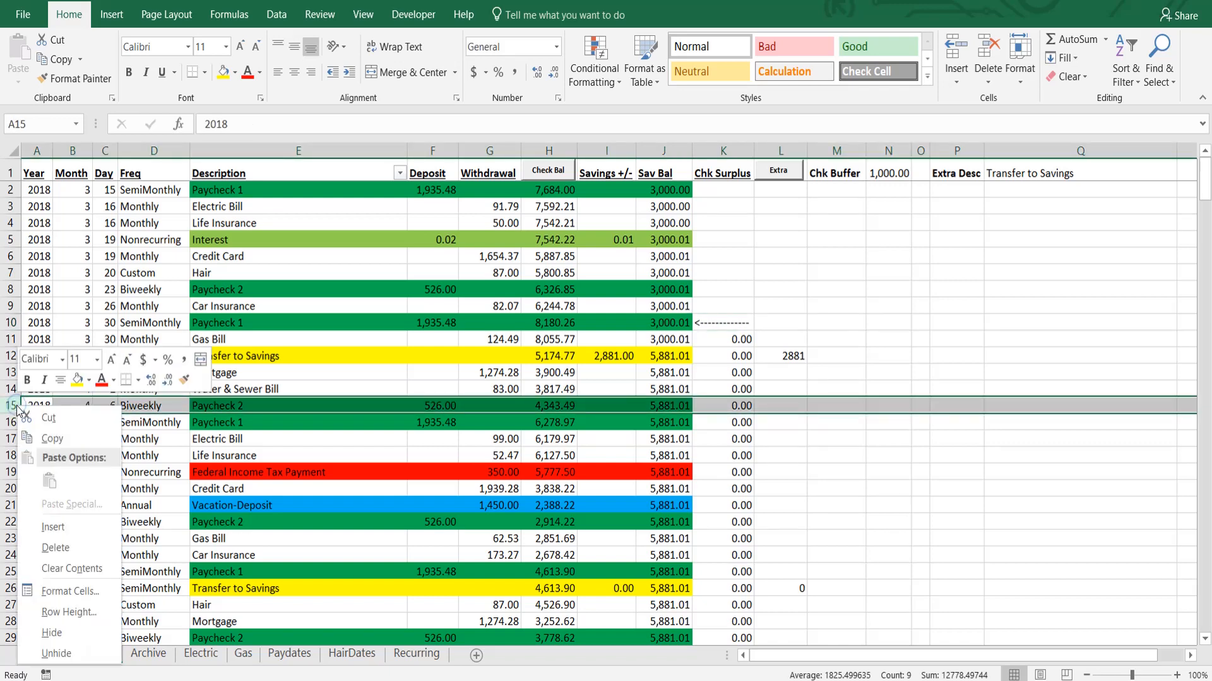
pyautogui.click(51, 529)
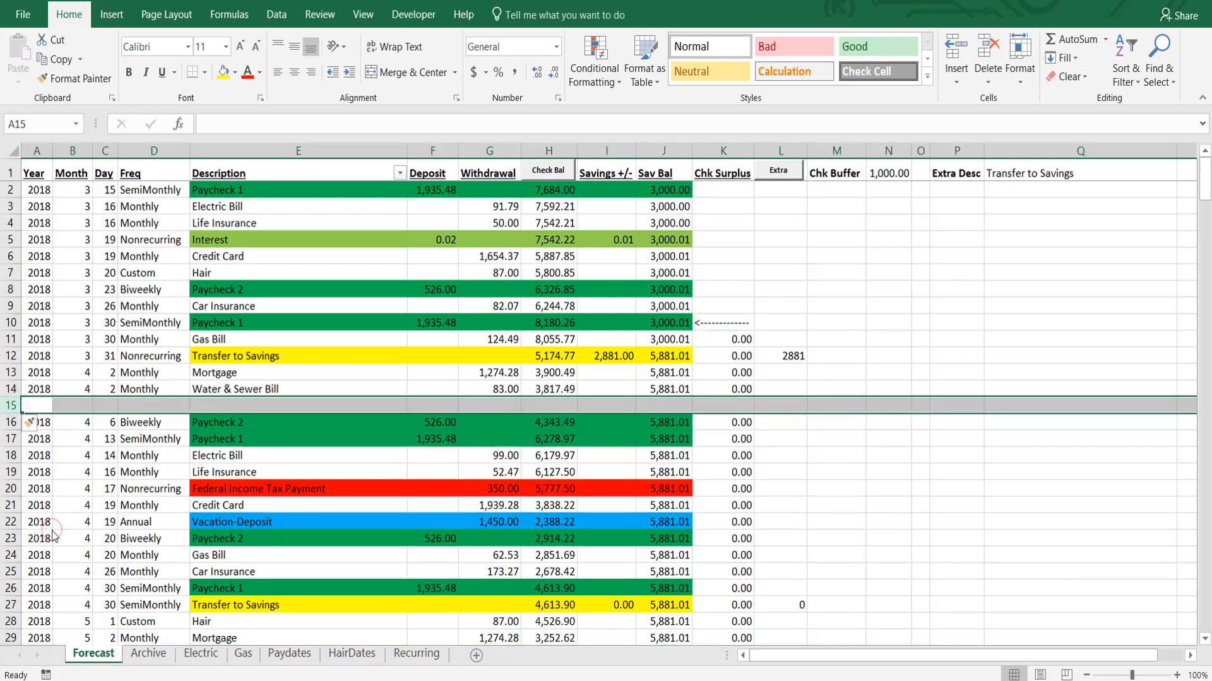
# - Copy the year and month from the Water & Sewer Bill entry into the blank row 15
pyautogui.click(42, 404)
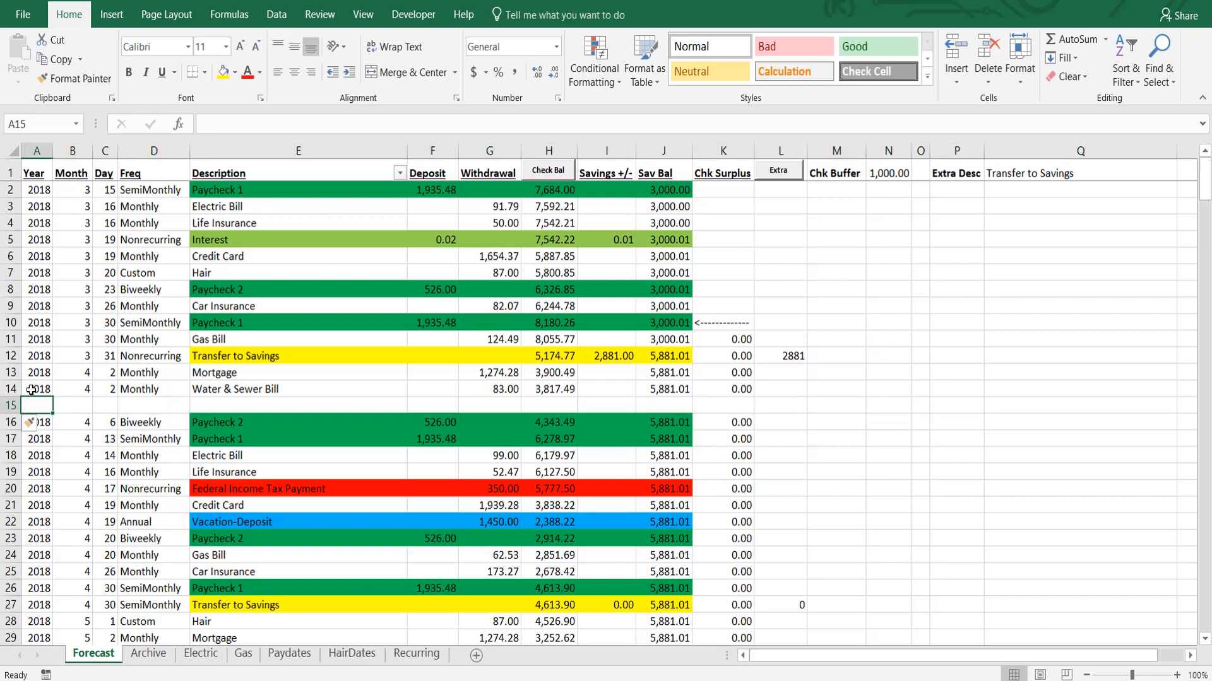
pyautogui.moveTo(31, 389); pyautogui.dragTo(72, 389)
pyautogui.hotkey('ctrl', 'c')
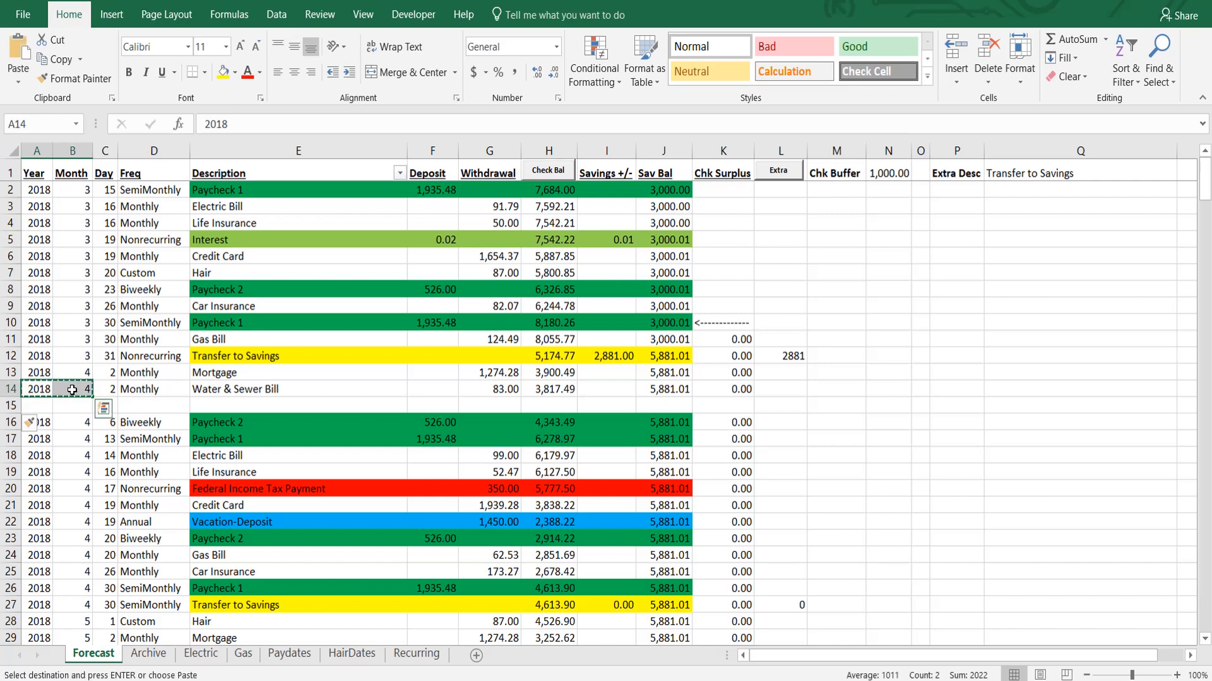
pyautogui.press('Down')
pyautogui.hotkey('ctrl', 'v')
pyautogui.press('Right')
pyautogui.press('Right')
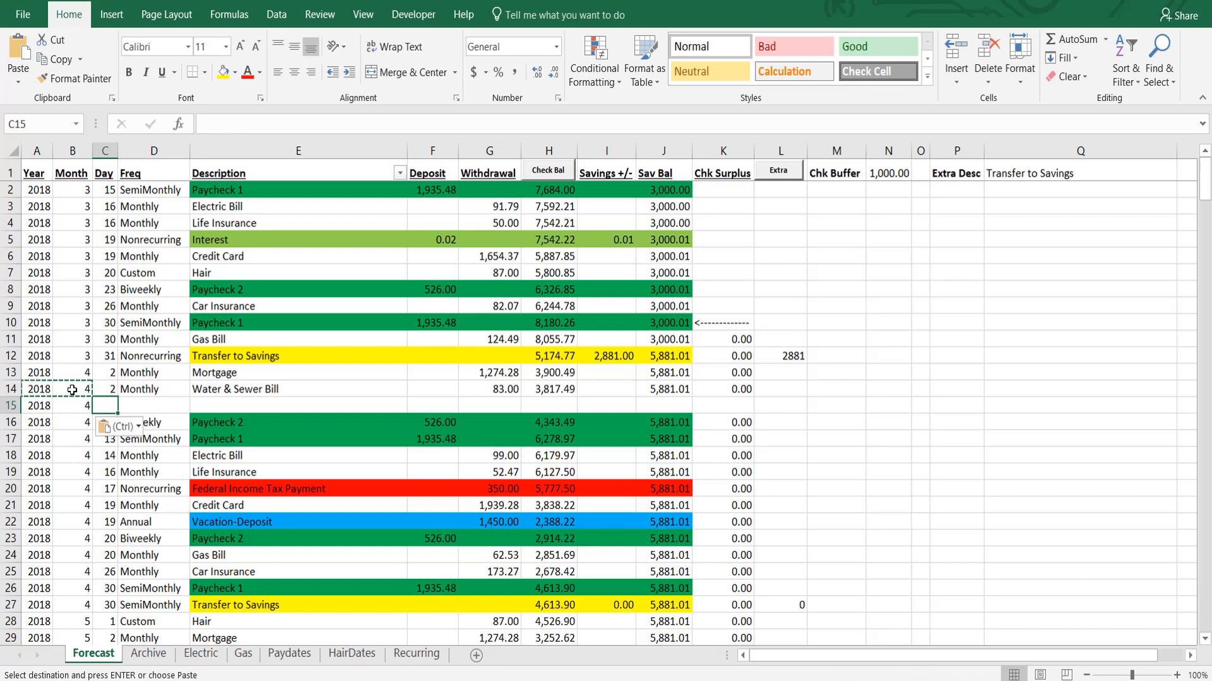
# - Fill row 15 with day 3, frequency Nonrecurring and the description Unexpected Expense
pyautogui.write('3')
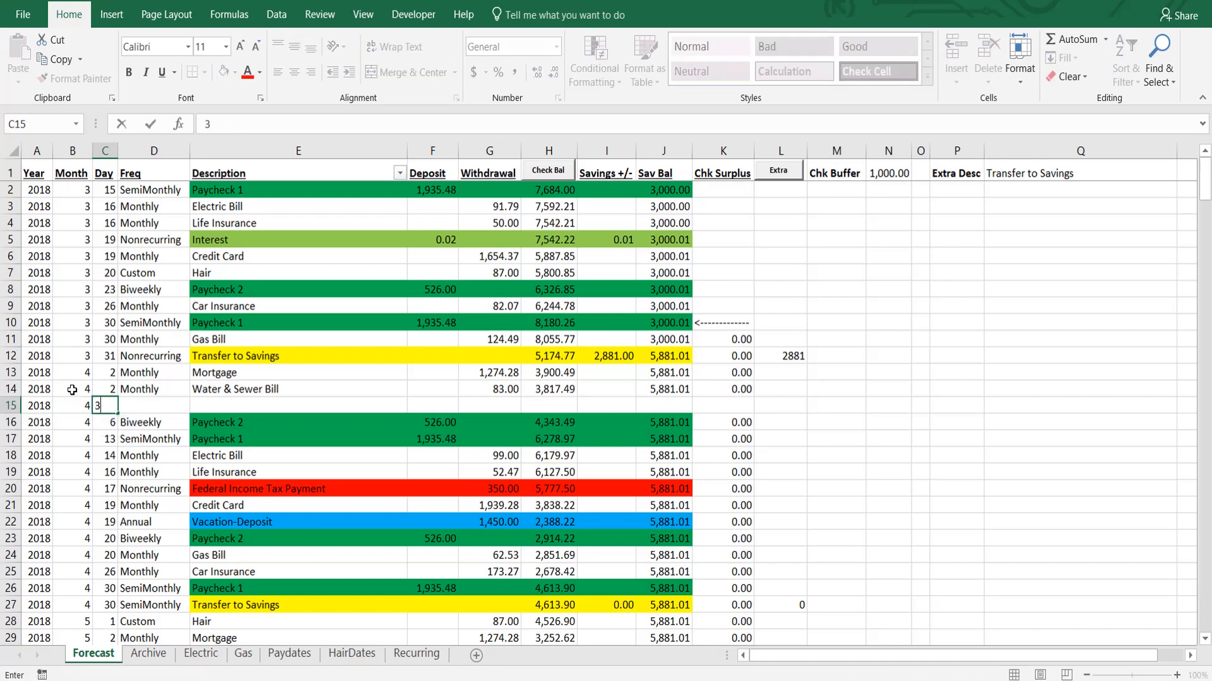
pyautogui.press('Tab')
pyautogui.write('n')
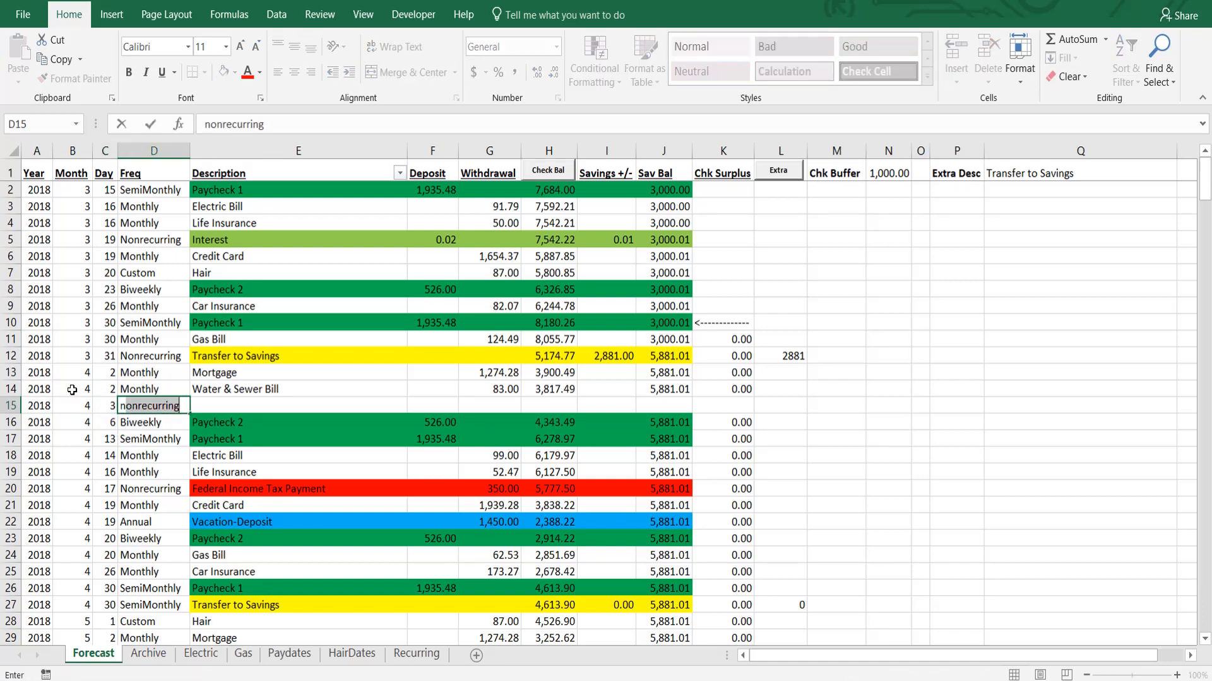
pyautogui.press('Tab')
pyautogui.write('Un')
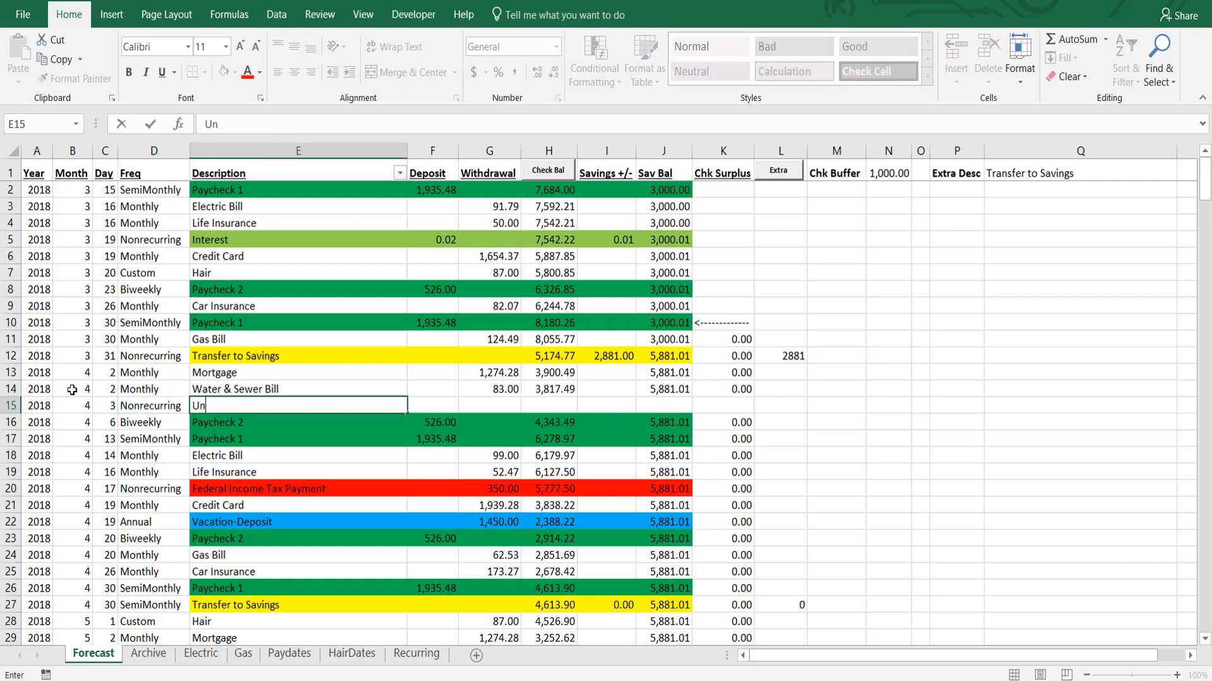
pyautogui.write('expected Ex')
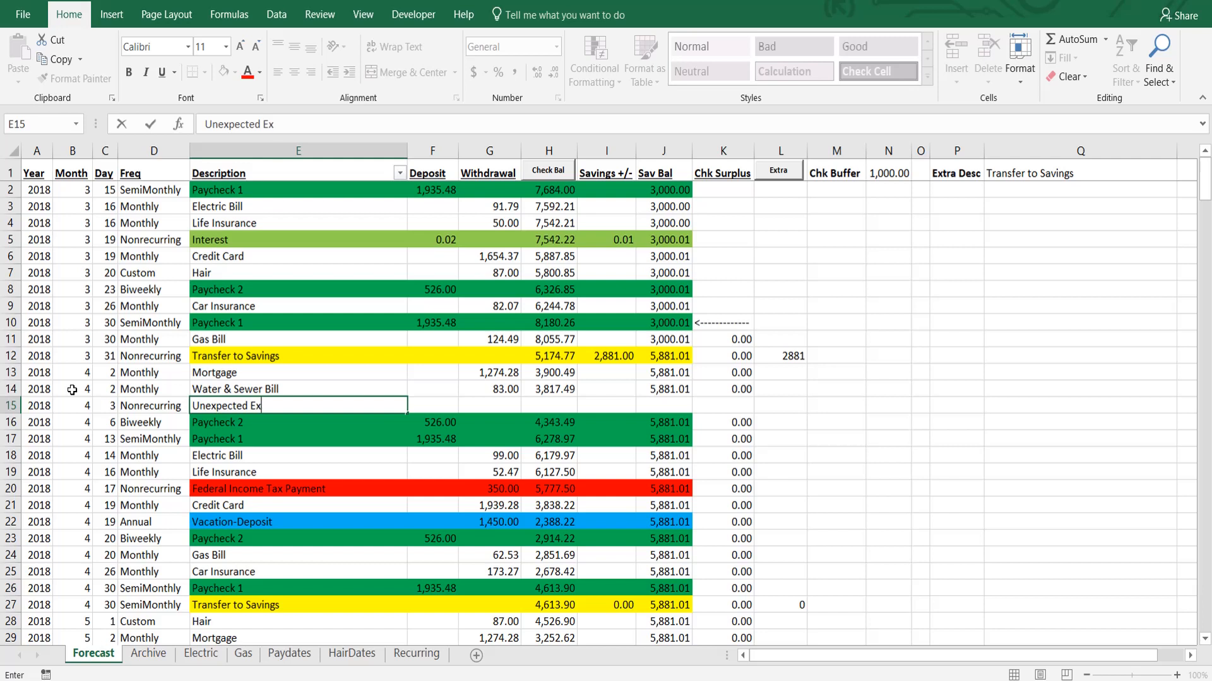
pyautogui.write('pense')
pyautogui.press('Tab')
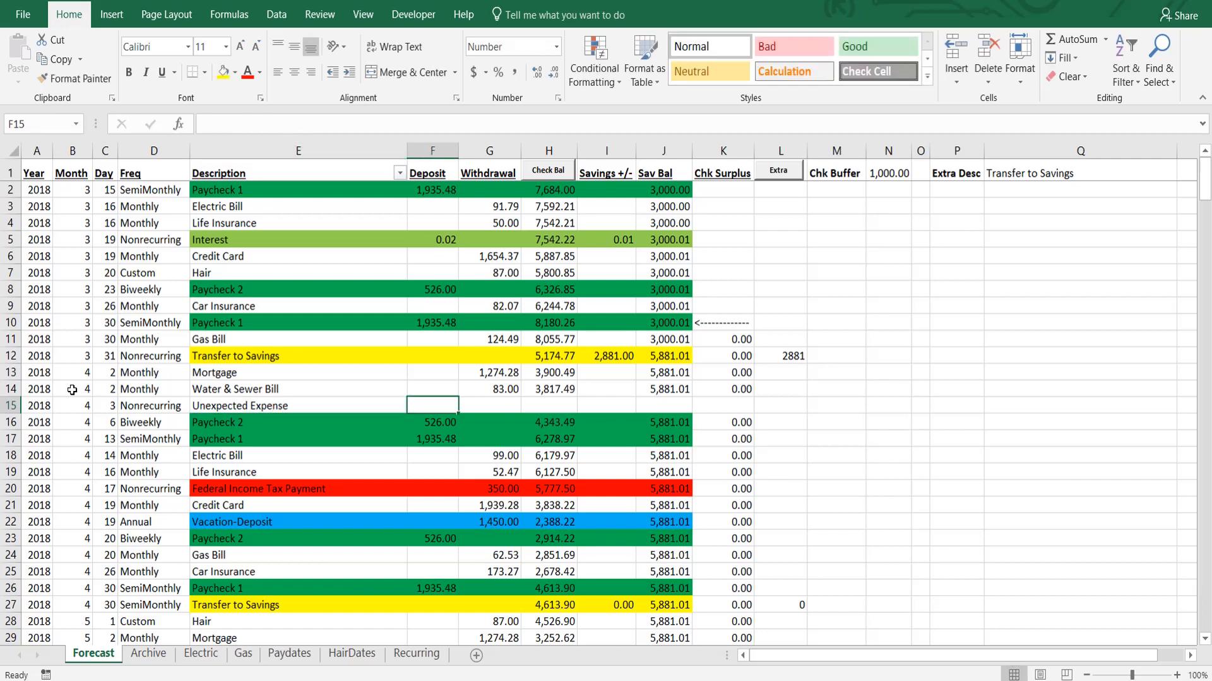
# - Enter a withdrawal of 10 for the Unexpected Expense and recalculate the balances with Check Bal
pyautogui.press('Tab')
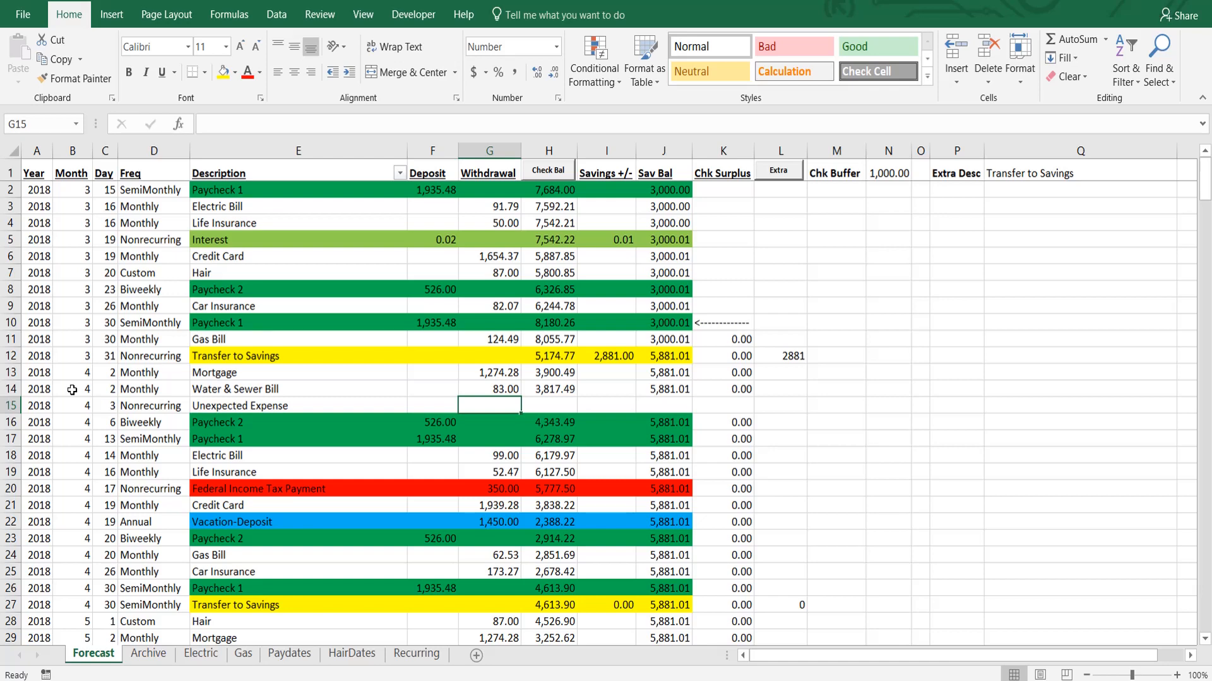
pyautogui.write('10')
pyautogui.press('Tab')
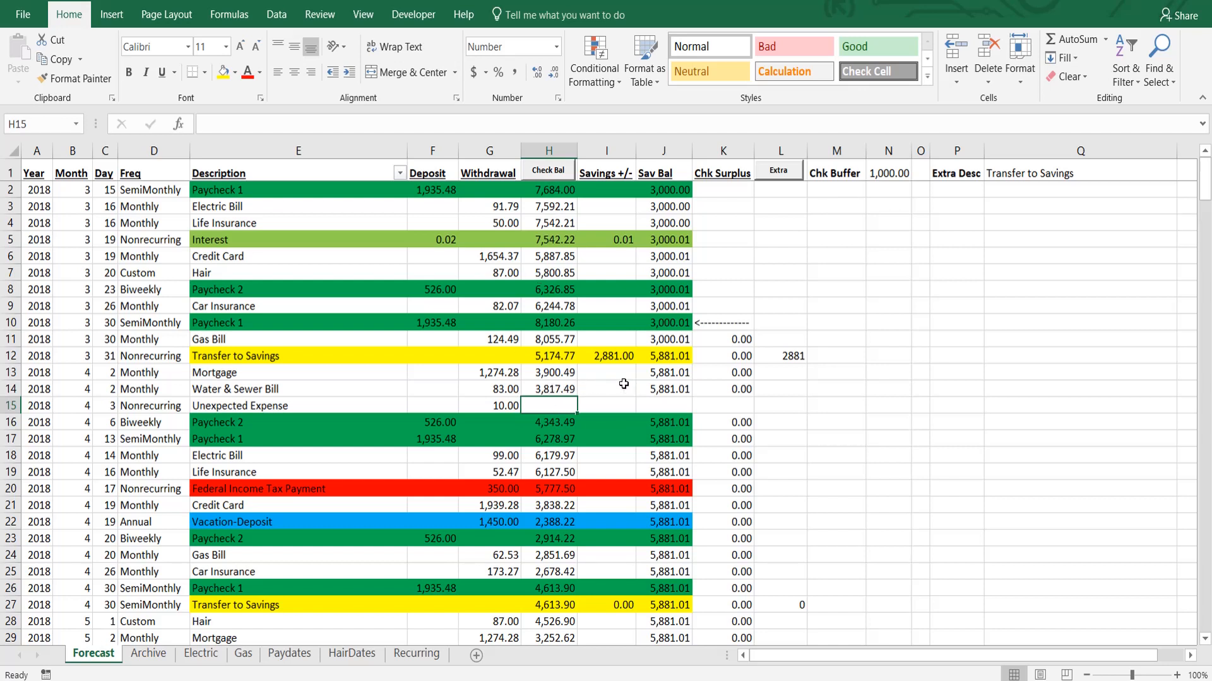
pyautogui.click(547, 170)
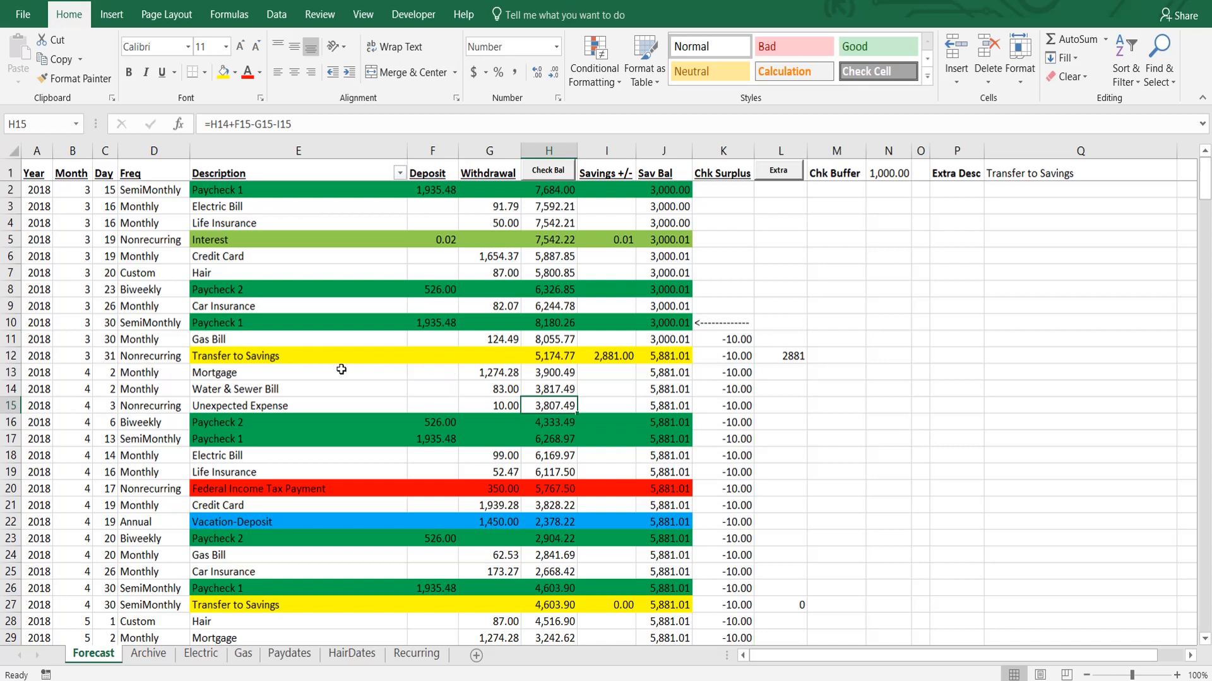
# - Change the Unexpected Expense date to month 3, day 31 and re-sort the forecast with Check Bal
pyautogui.click(103, 404)
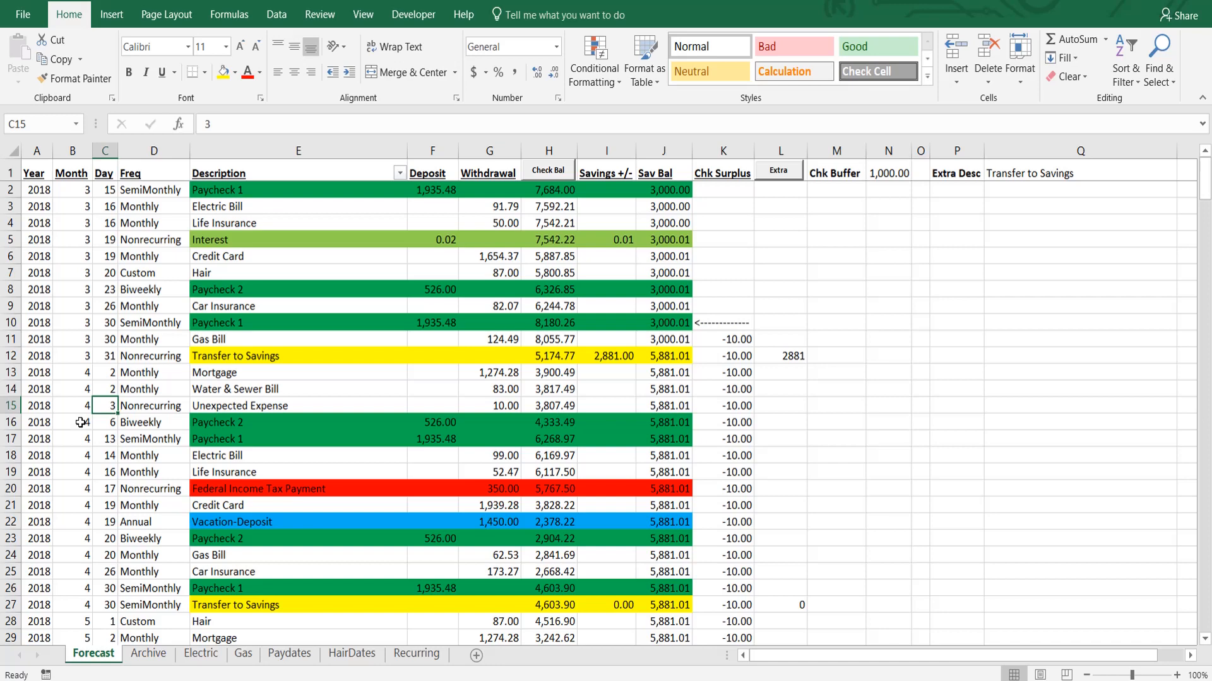
pyautogui.click(78, 407)
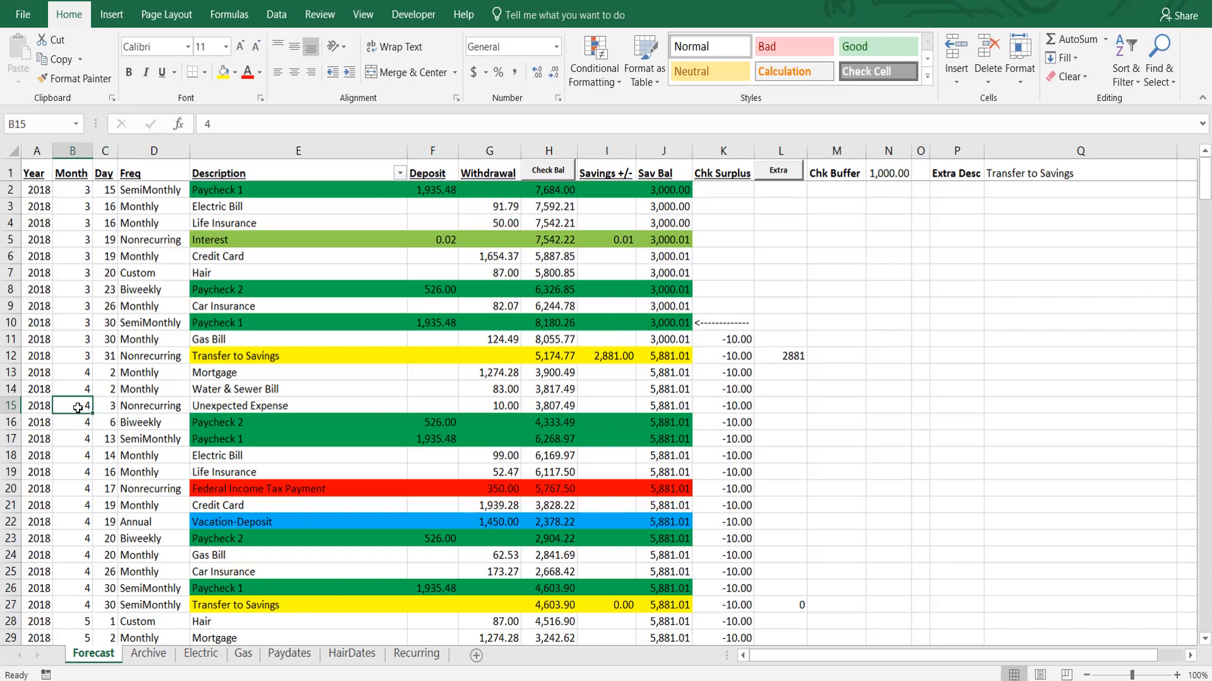
pyautogui.write('3')
pyautogui.press('Tab')
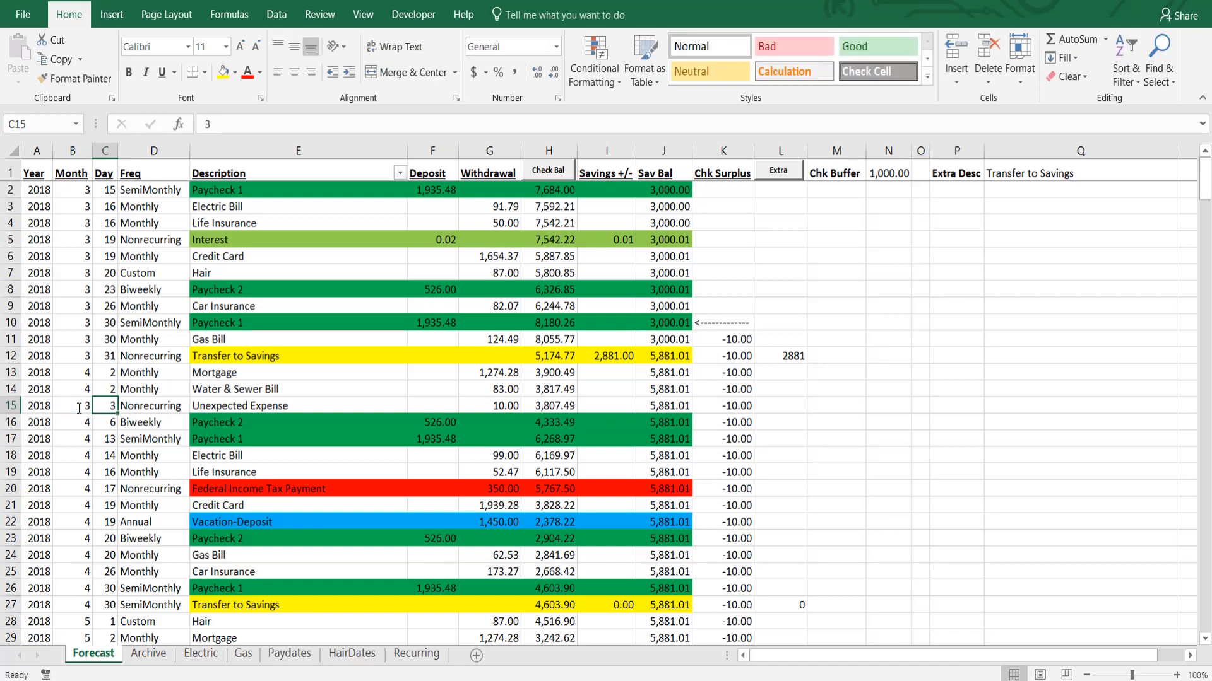
pyautogui.write('31')
pyautogui.press('Tab')
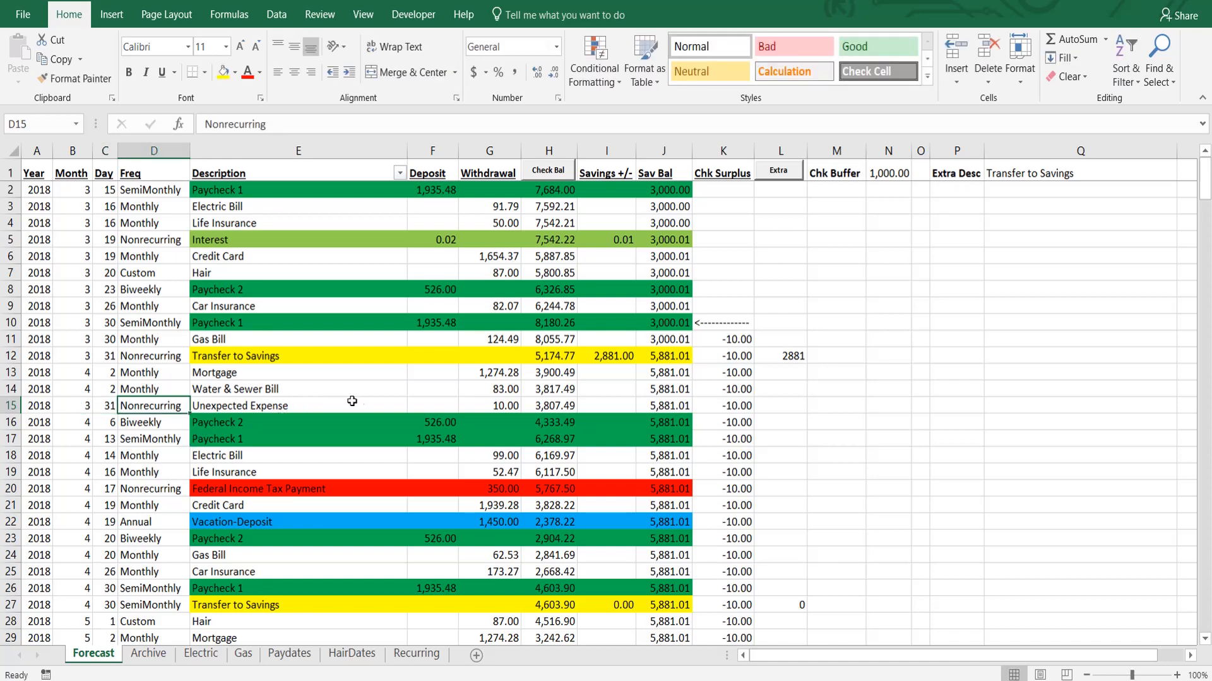
pyautogui.click(540, 173)
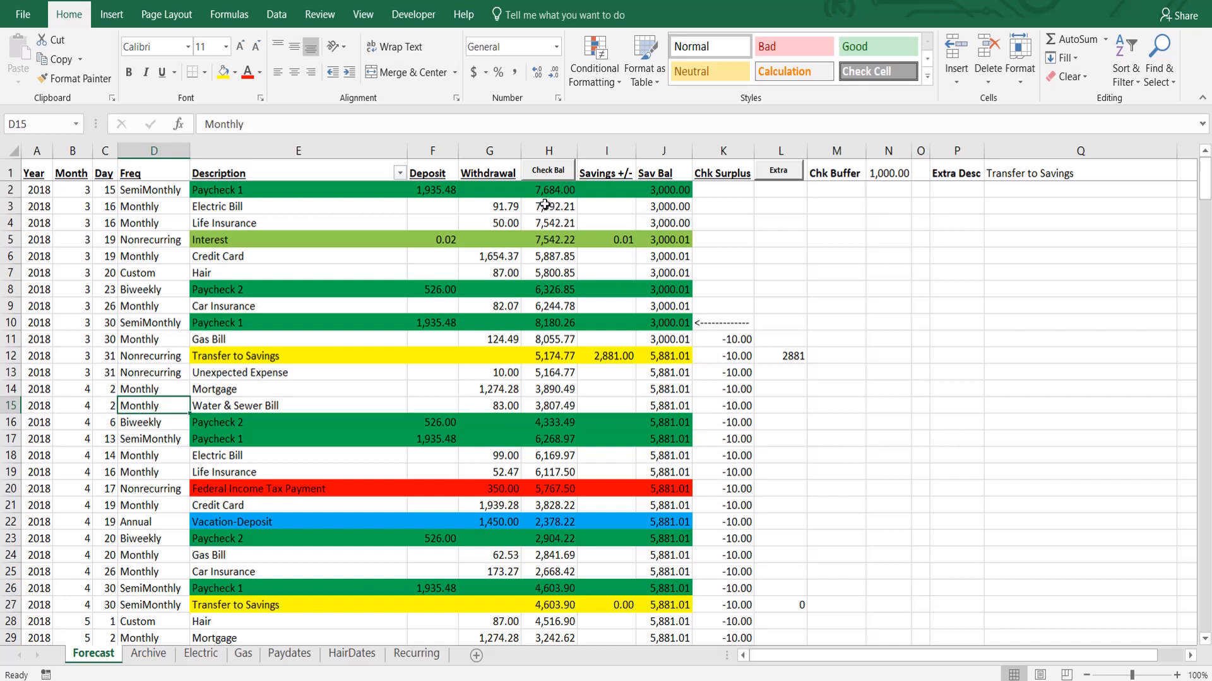
# - Compare the starting checking and savings balances in row 2 with the balance formulas in row 3
pyautogui.click(545, 194)
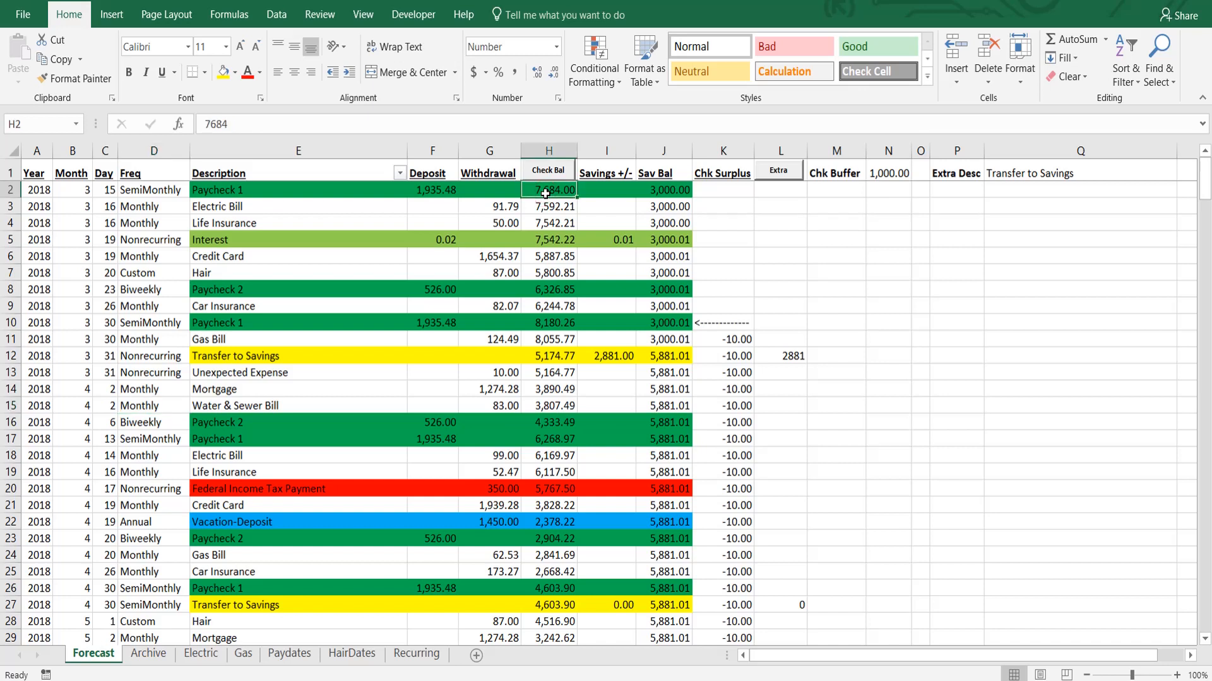
pyautogui.click(671, 189)
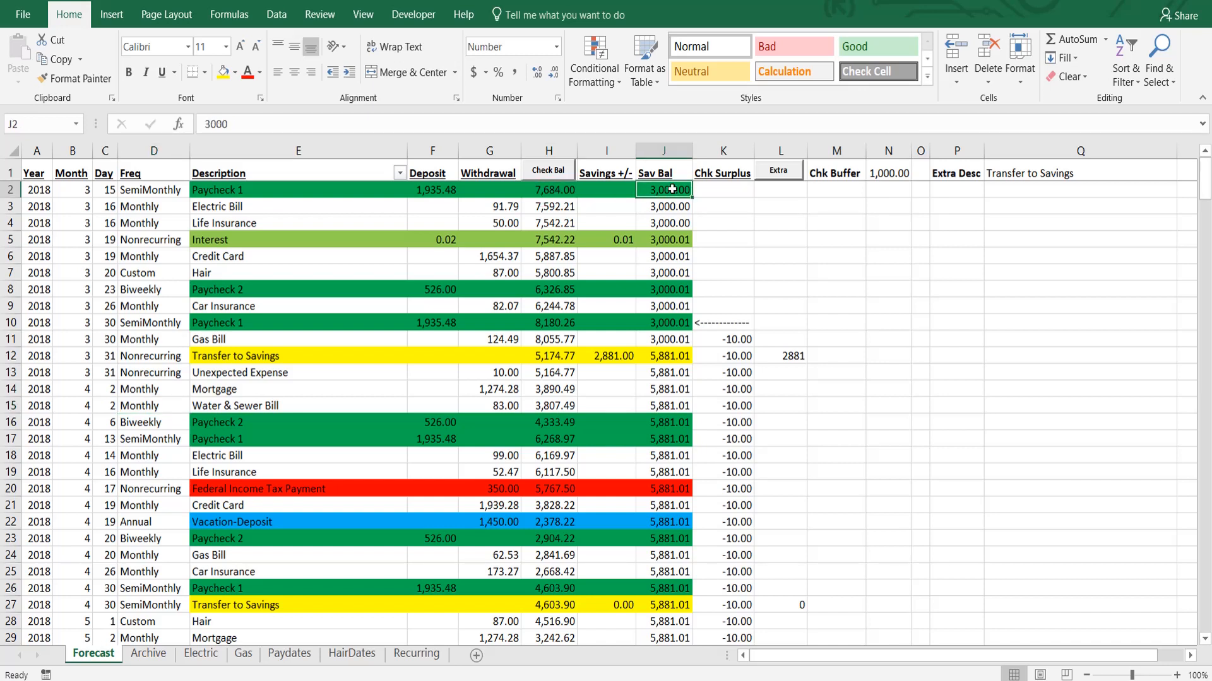
pyautogui.click(568, 188)
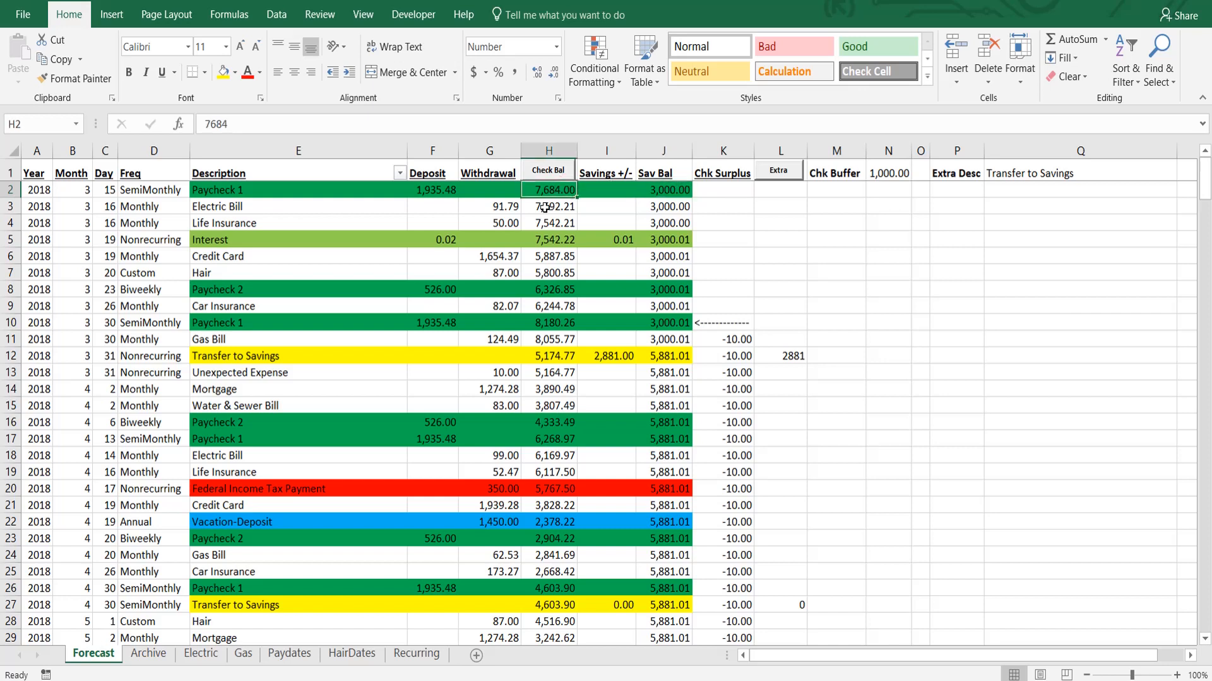
pyautogui.click(545, 208)
pyautogui.click(662, 207)
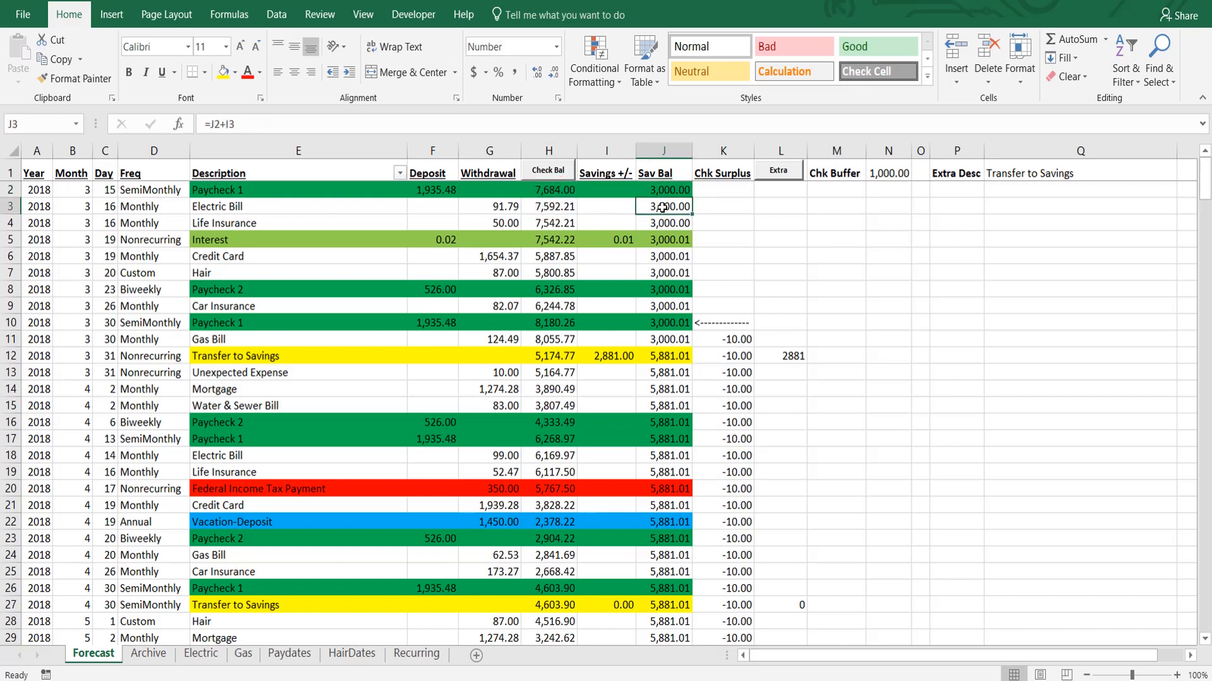
pyautogui.click(558, 207)
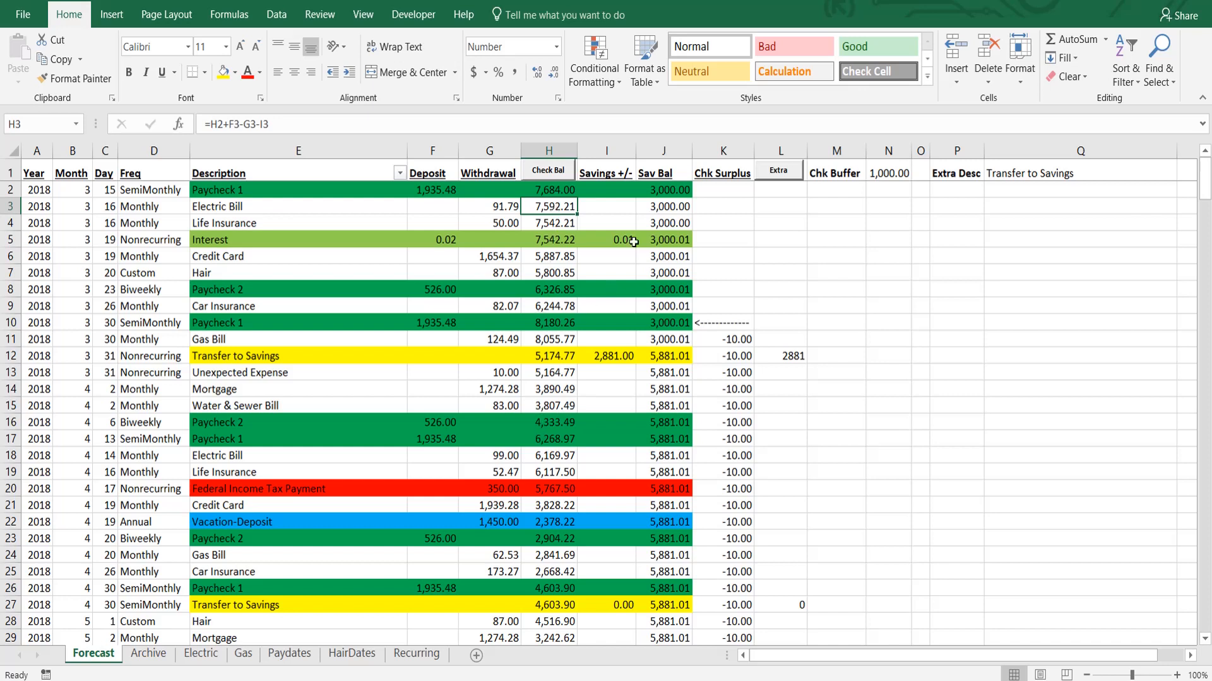
pyautogui.click(666, 205)
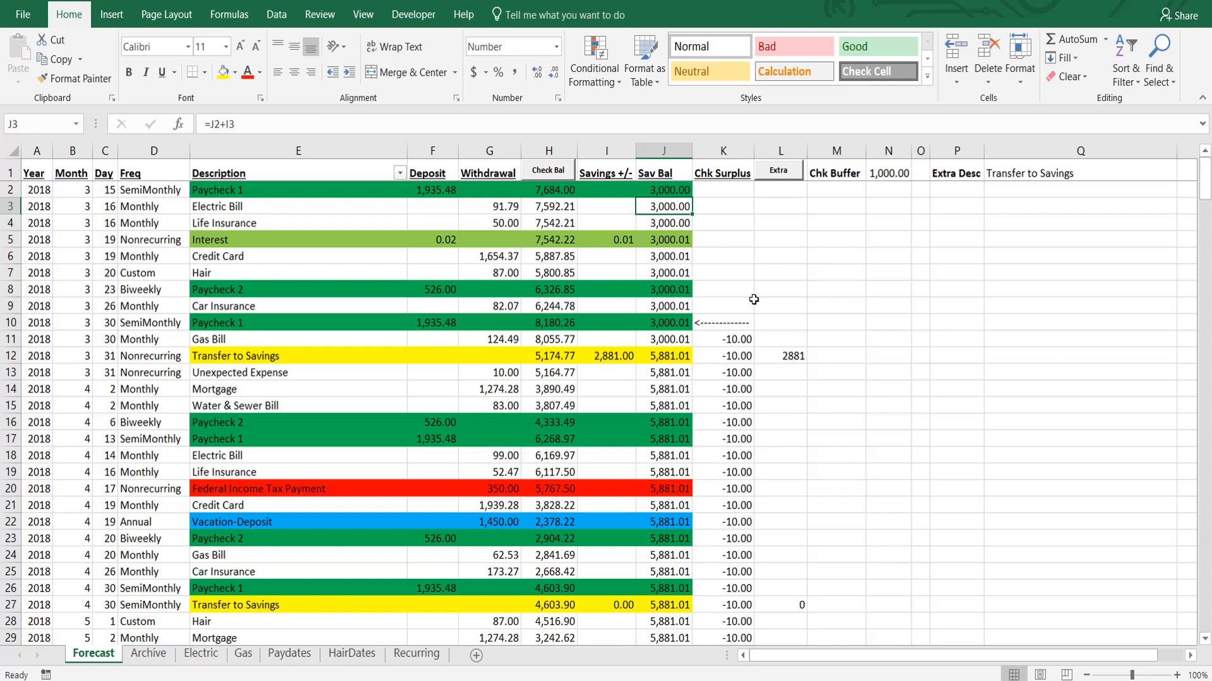
# - Inspect the Chk Surplus formula below the arrow marker and recalculate the Transfer to Savings amount with Extra
pyautogui.click(723, 322)
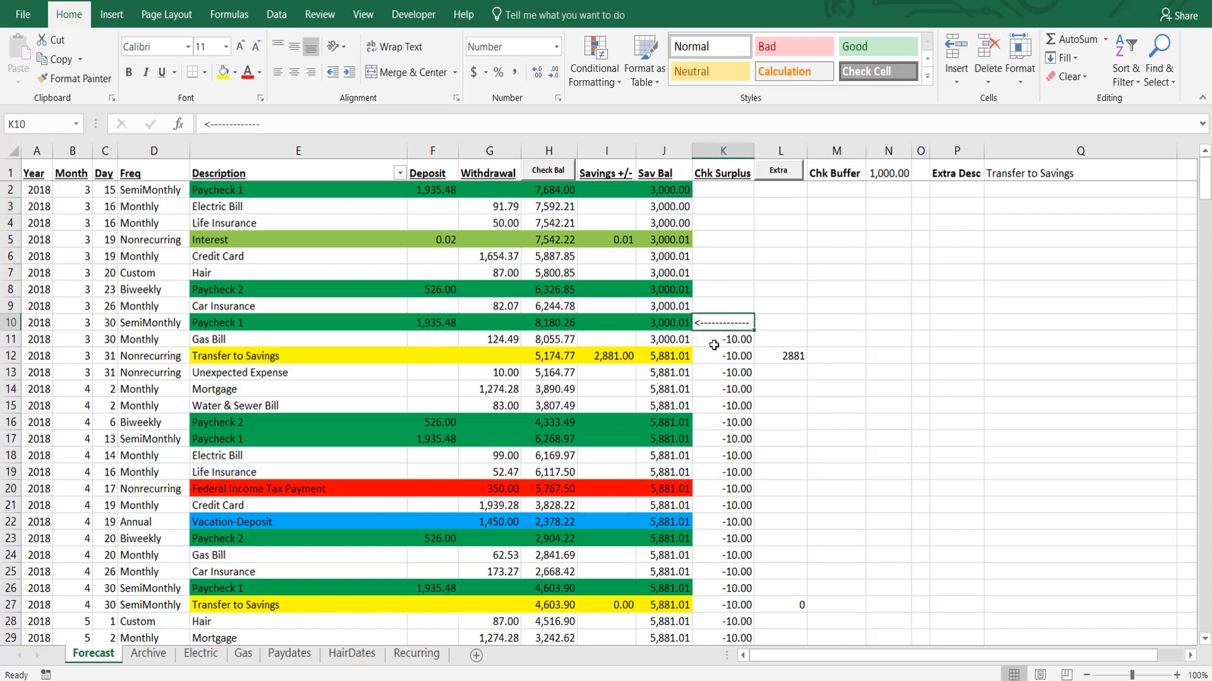
pyautogui.click(714, 345)
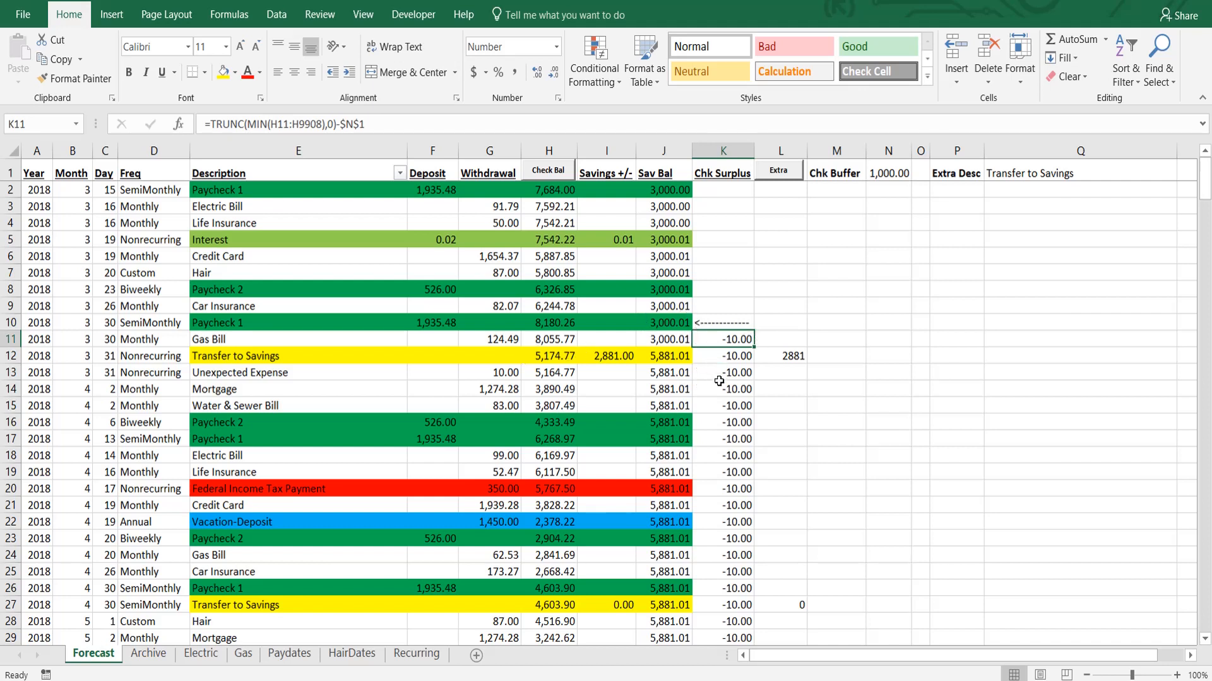
pyautogui.click(780, 177)
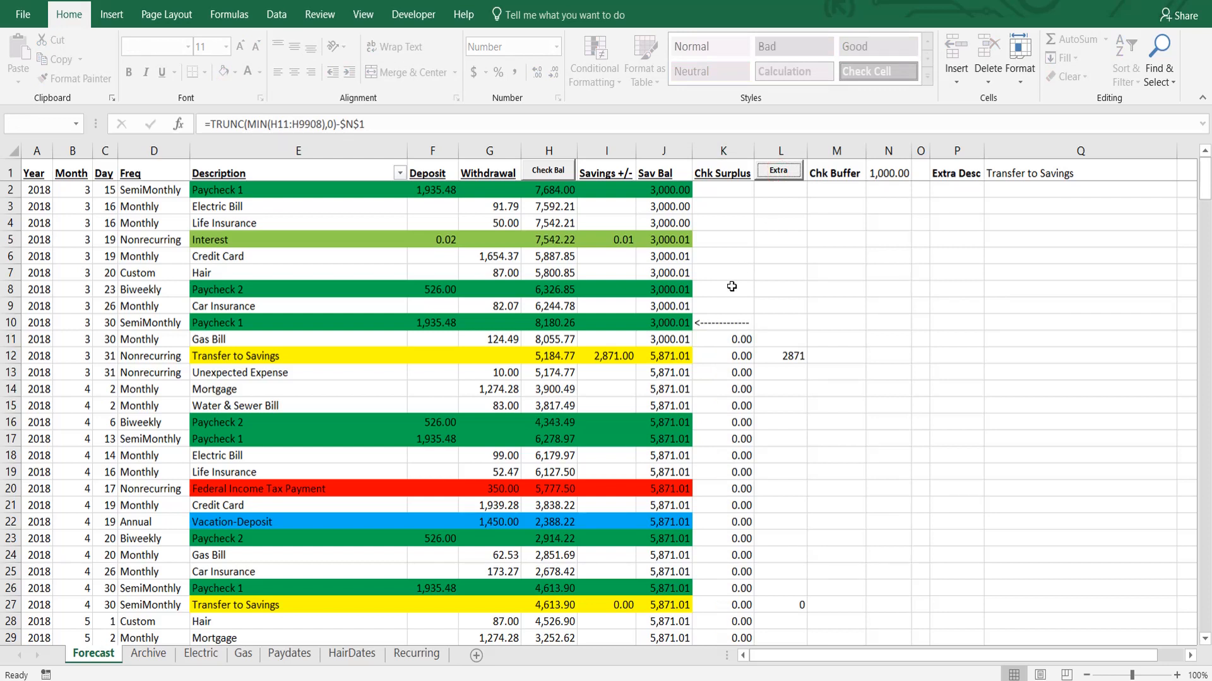
pyautogui.click(720, 324)
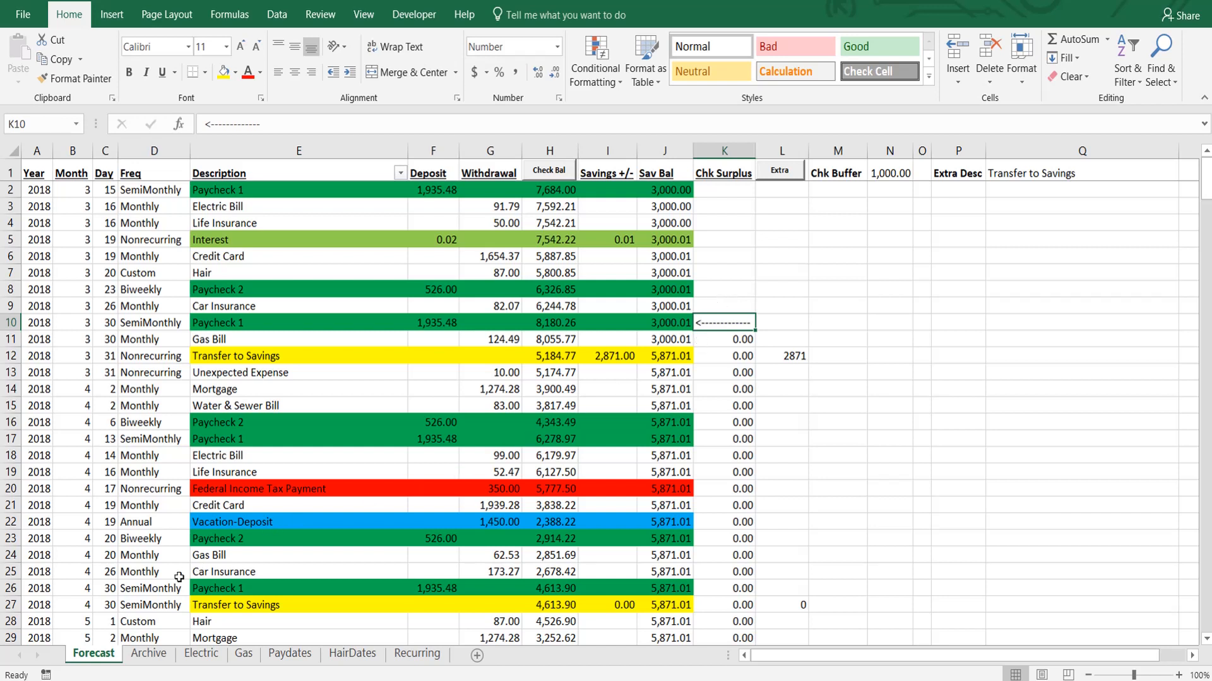
# - View the Archive sheet, and on the Forecast sheet replace the formulas in A2:J10 with their values by pasting the range over itself
pyautogui.click(149, 655)
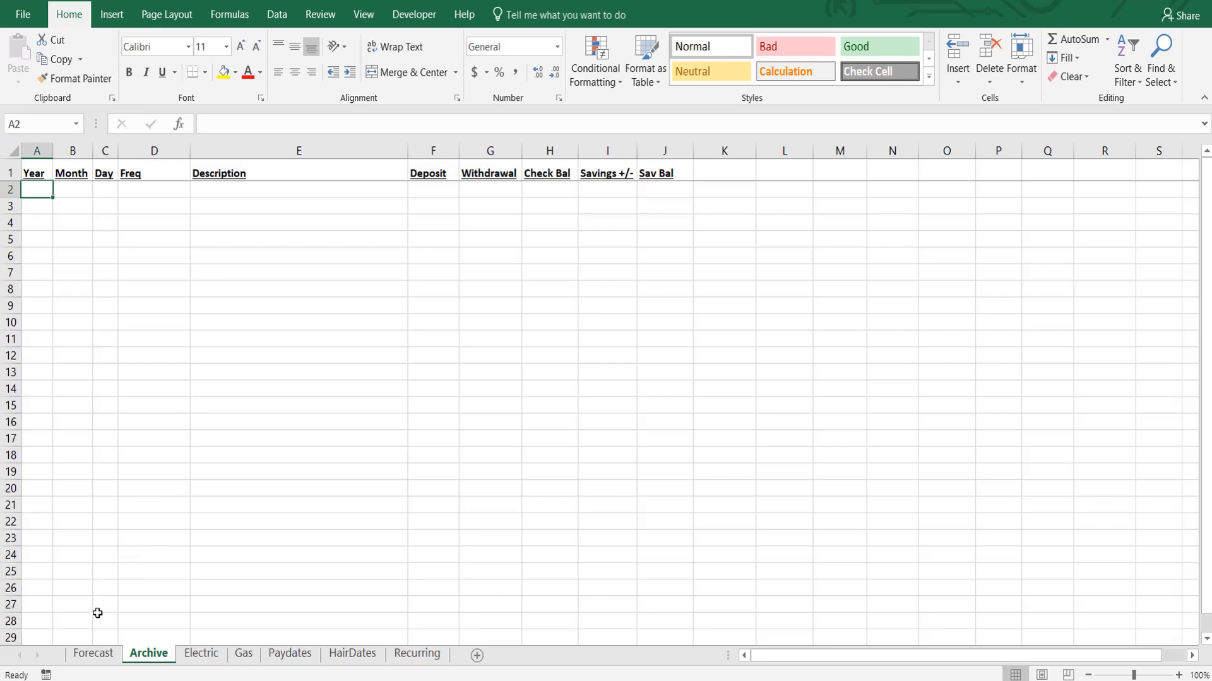
pyautogui.click(92, 656)
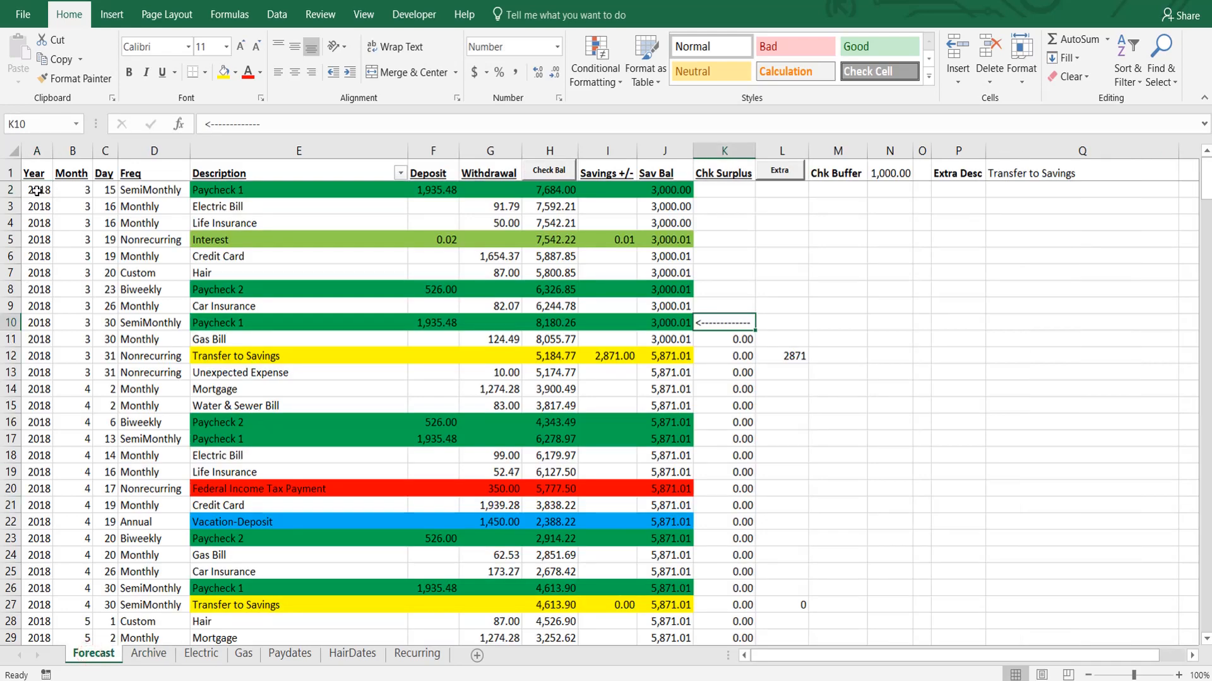
pyautogui.moveTo(36, 190); pyautogui.dragTo(653, 318)
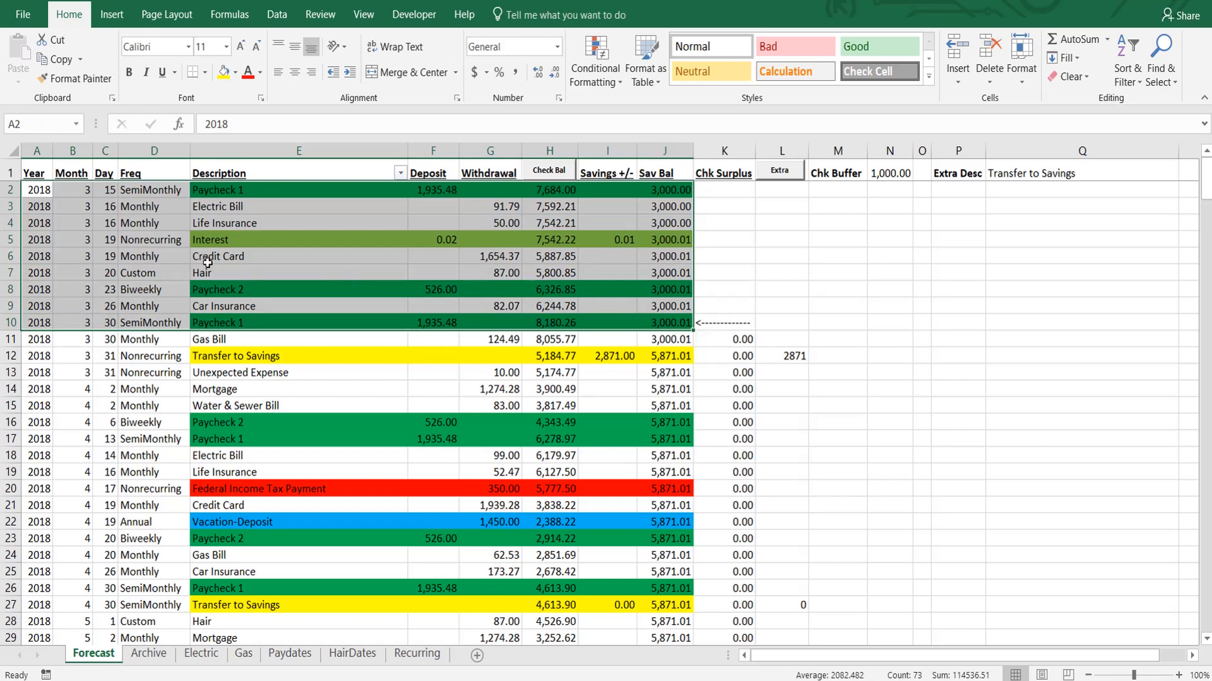
pyautogui.rightClick(119, 217)
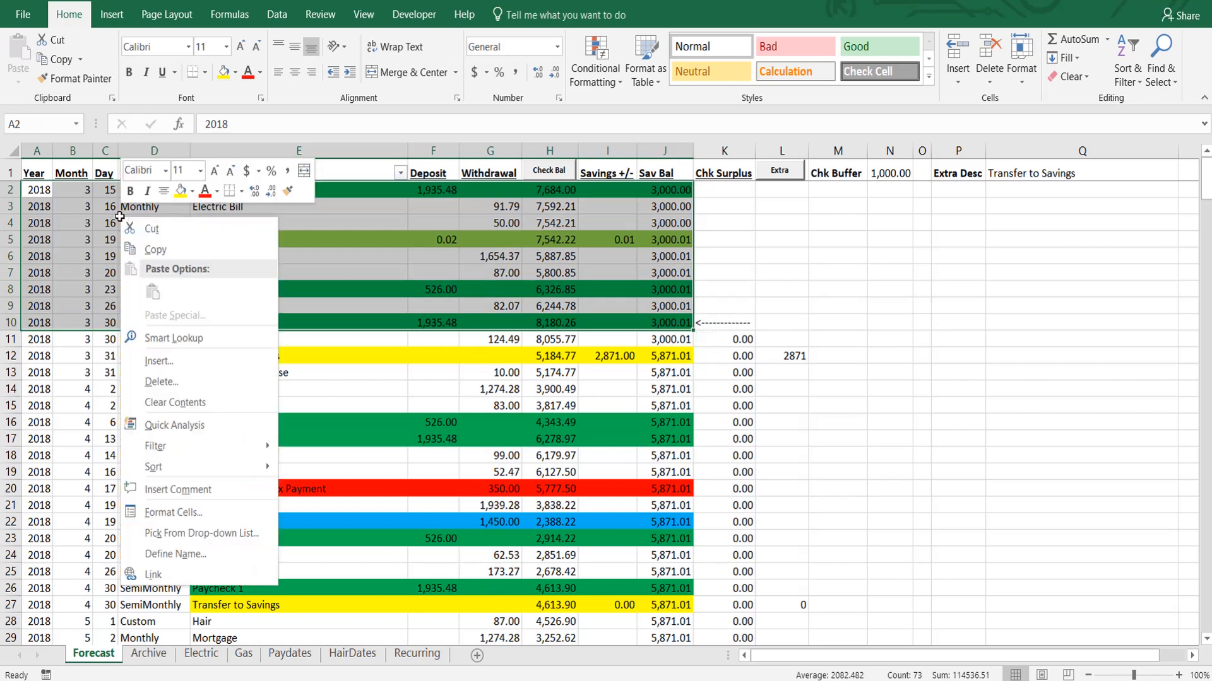
pyautogui.click(156, 251)
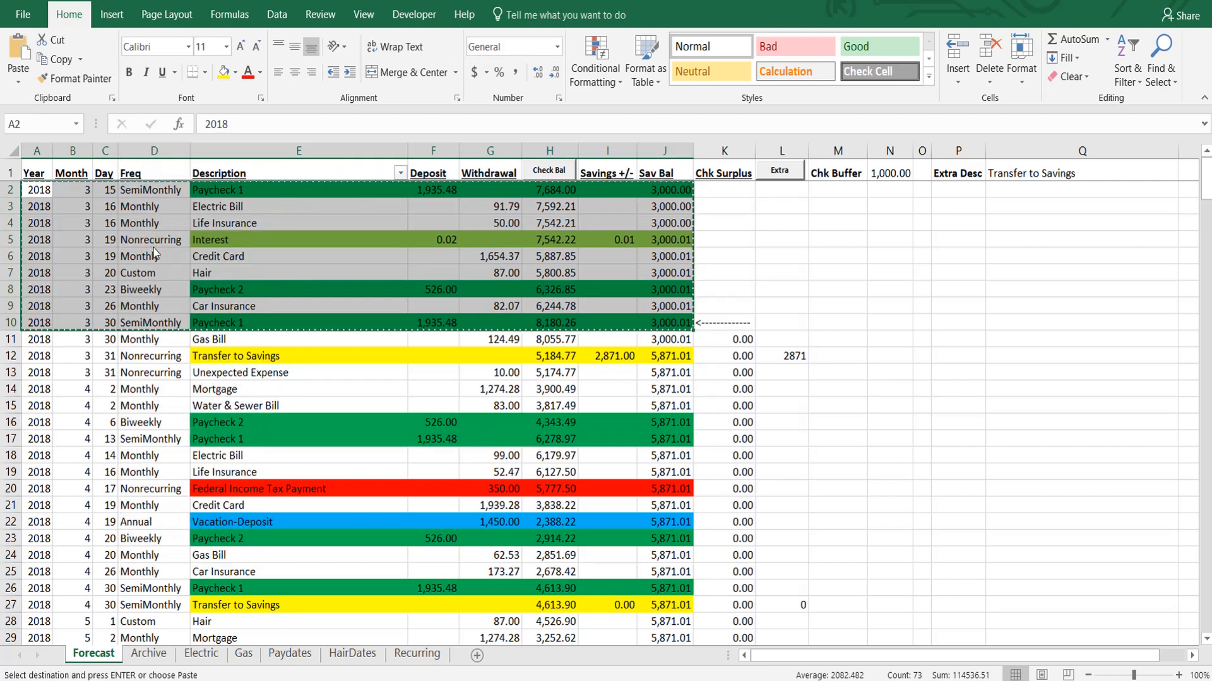
pyautogui.rightClick(35, 193)
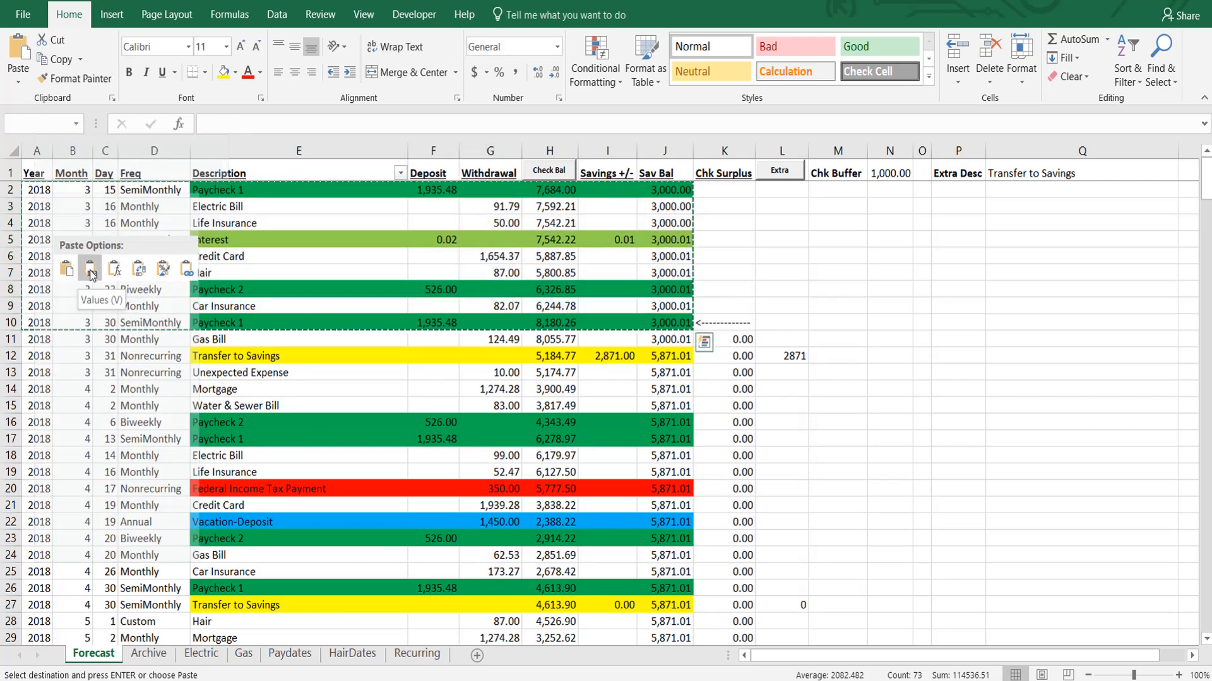
pyautogui.click(90, 271)
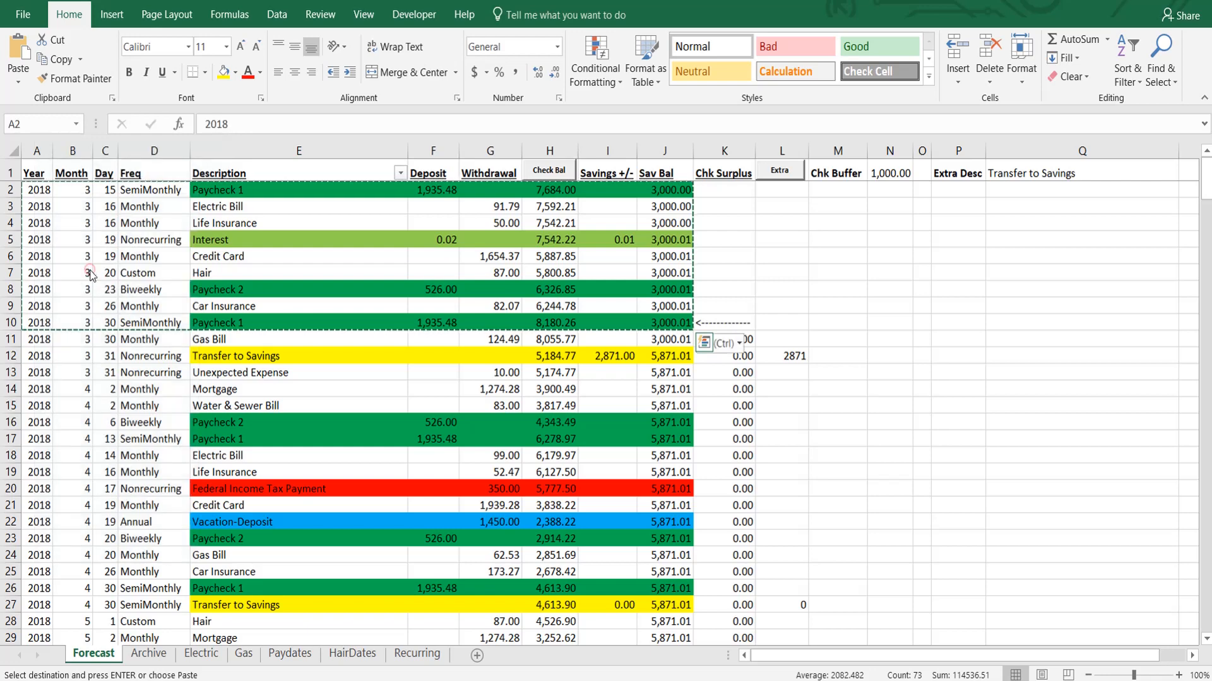
# - Inspect the pasted entries in rows 6 and 10, including the checking balance in H10
pyautogui.click(368, 261)
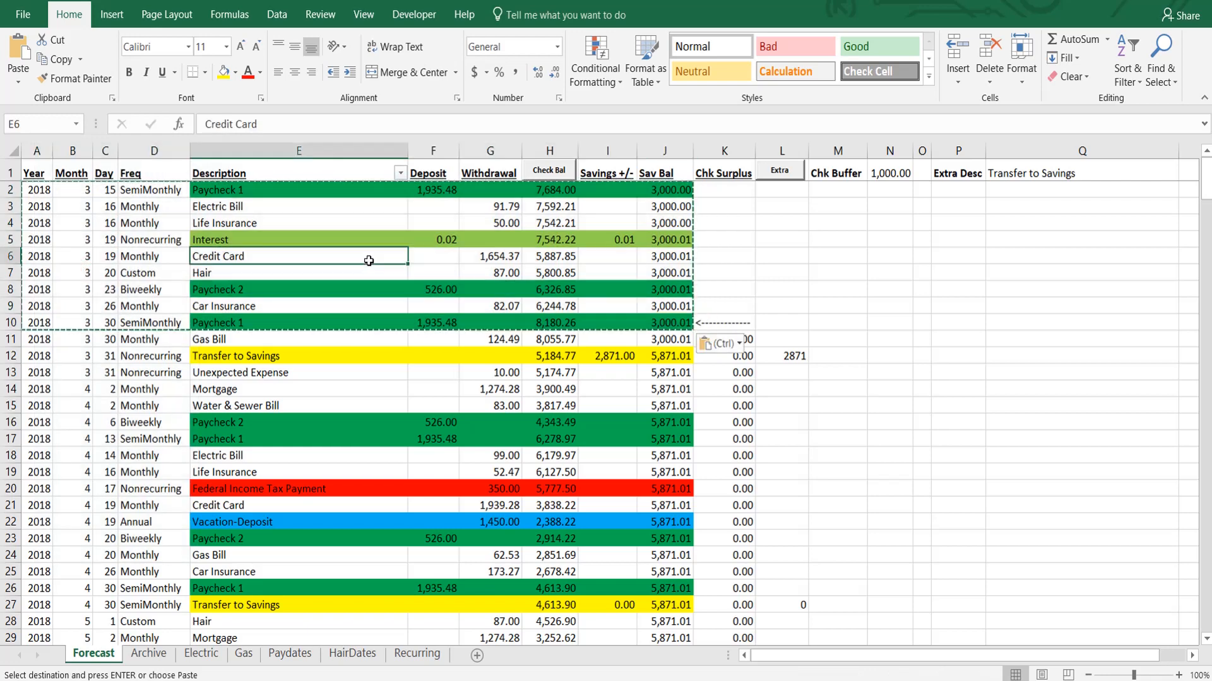
pyautogui.click(434, 321)
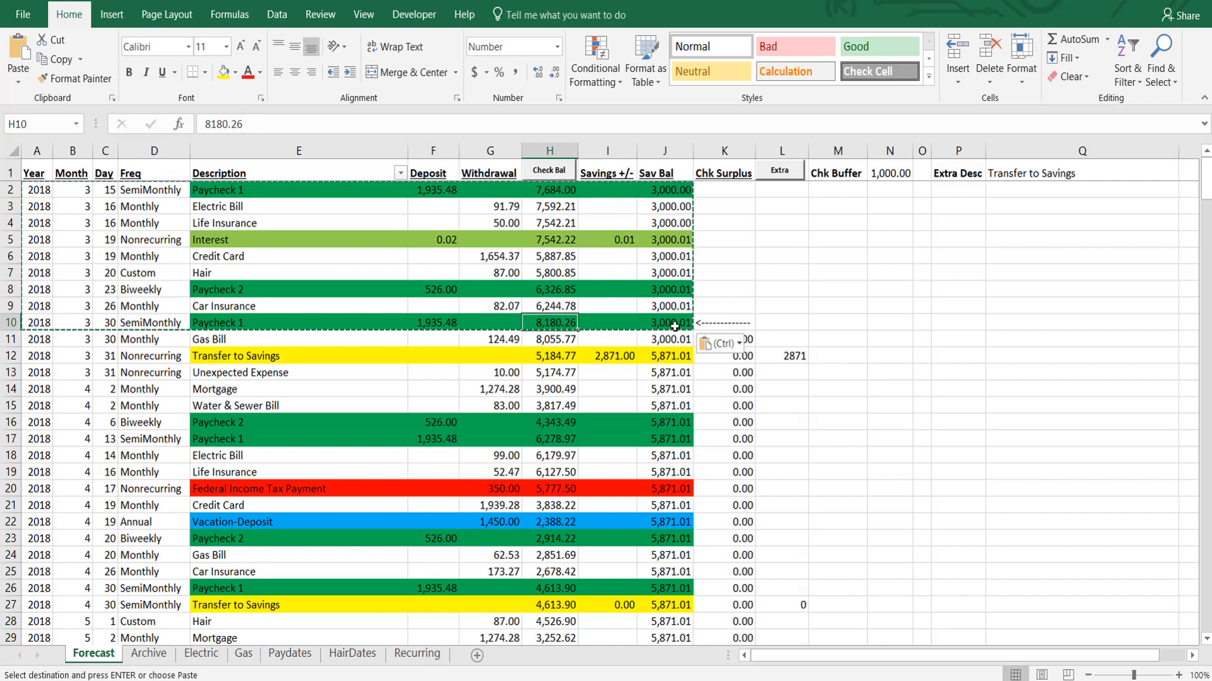
pyautogui.click(560, 320)
# - Cut rows 2 to 9 from the Forecast sheet and paste them into the Archive sheet starting at A2
pyautogui.moveTo(10, 188); pyautogui.dragTo(9, 303)
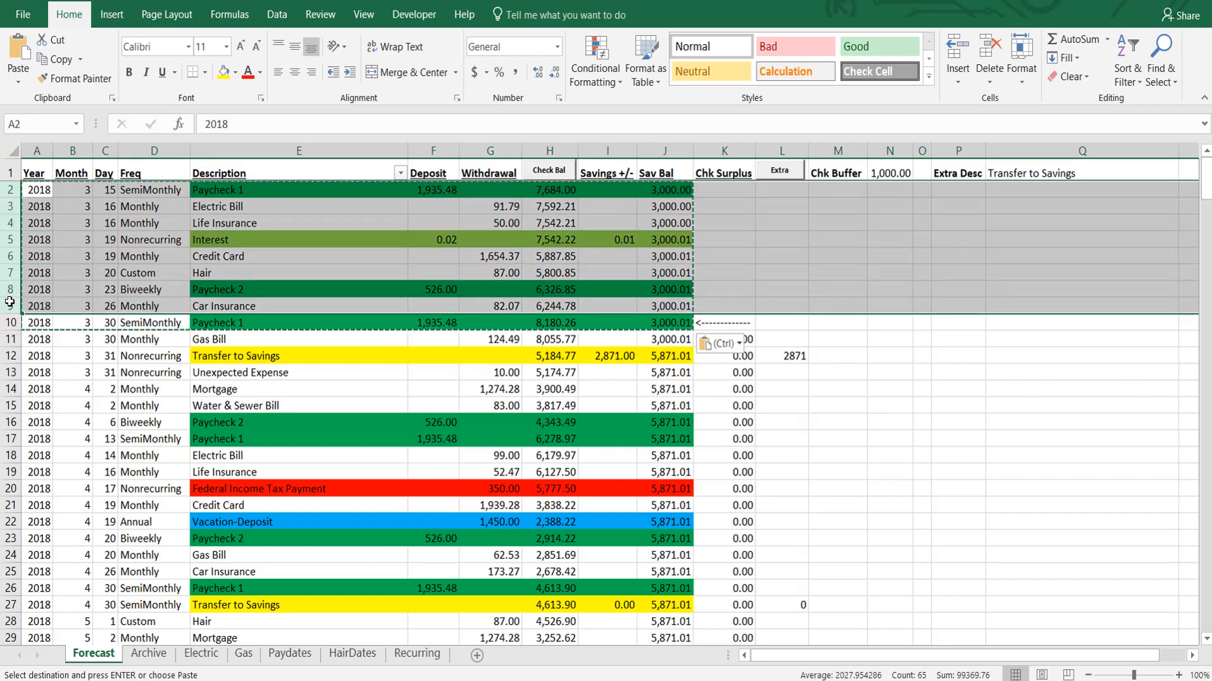
pyautogui.rightClick(181, 240)
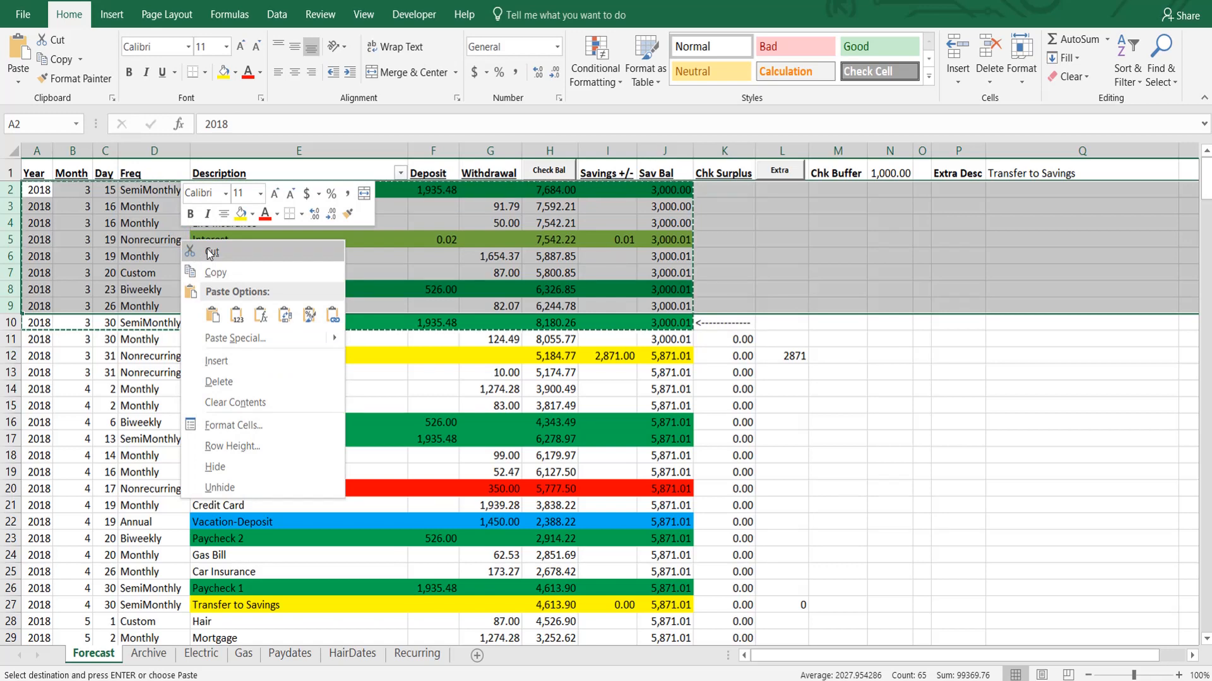
pyautogui.click(211, 253)
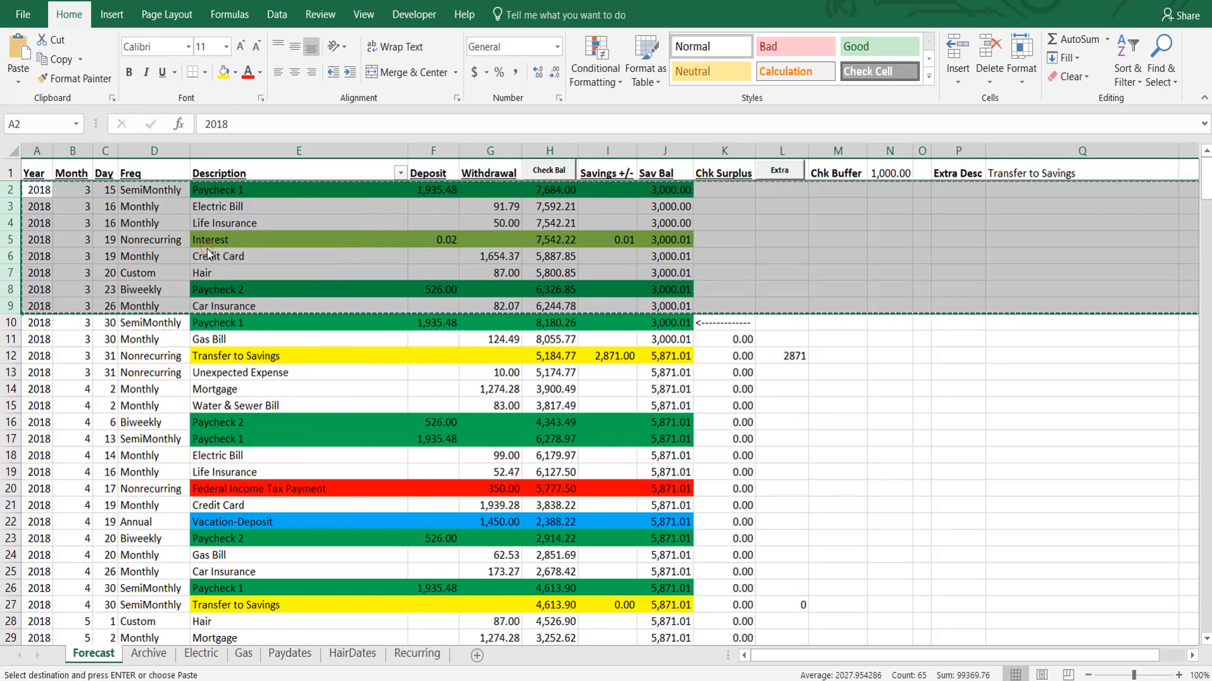
pyautogui.click(148, 654)
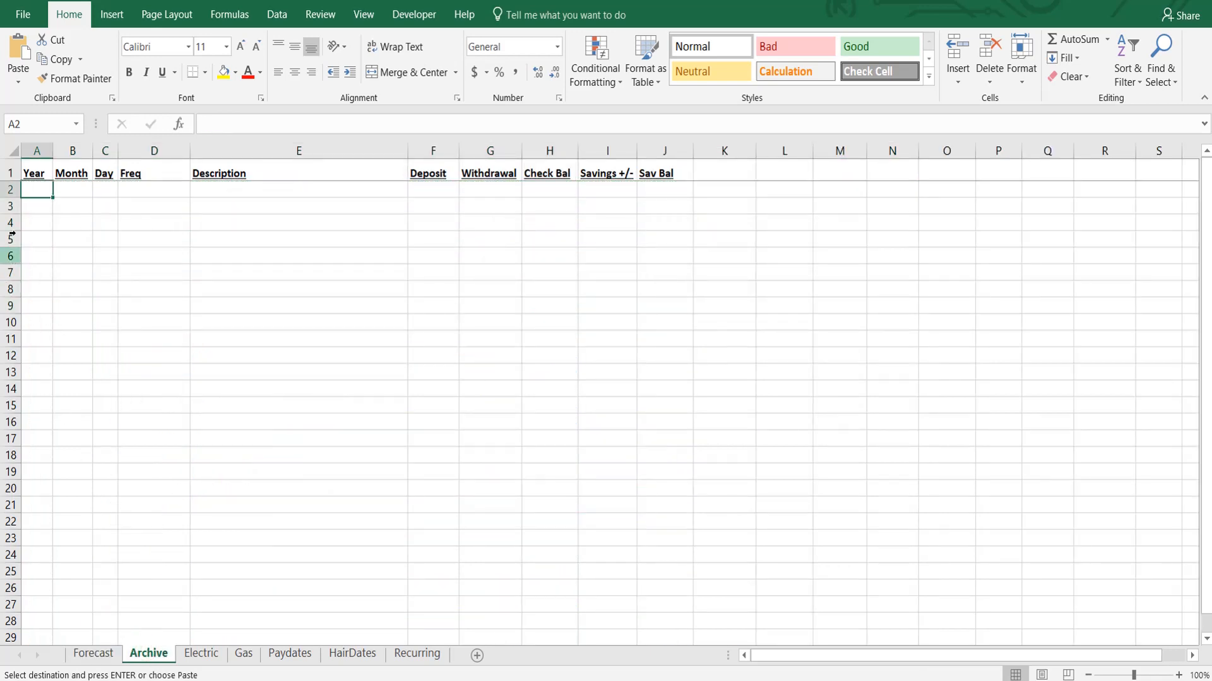
pyautogui.rightClick(36, 192)
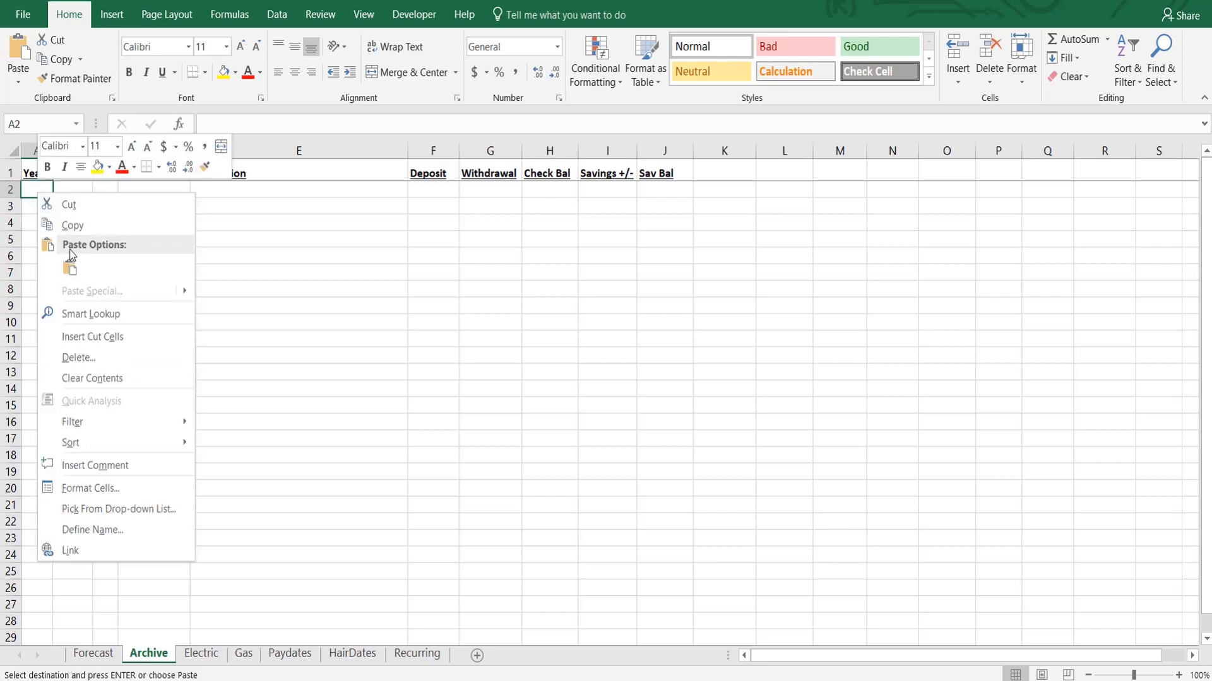
pyautogui.click(69, 267)
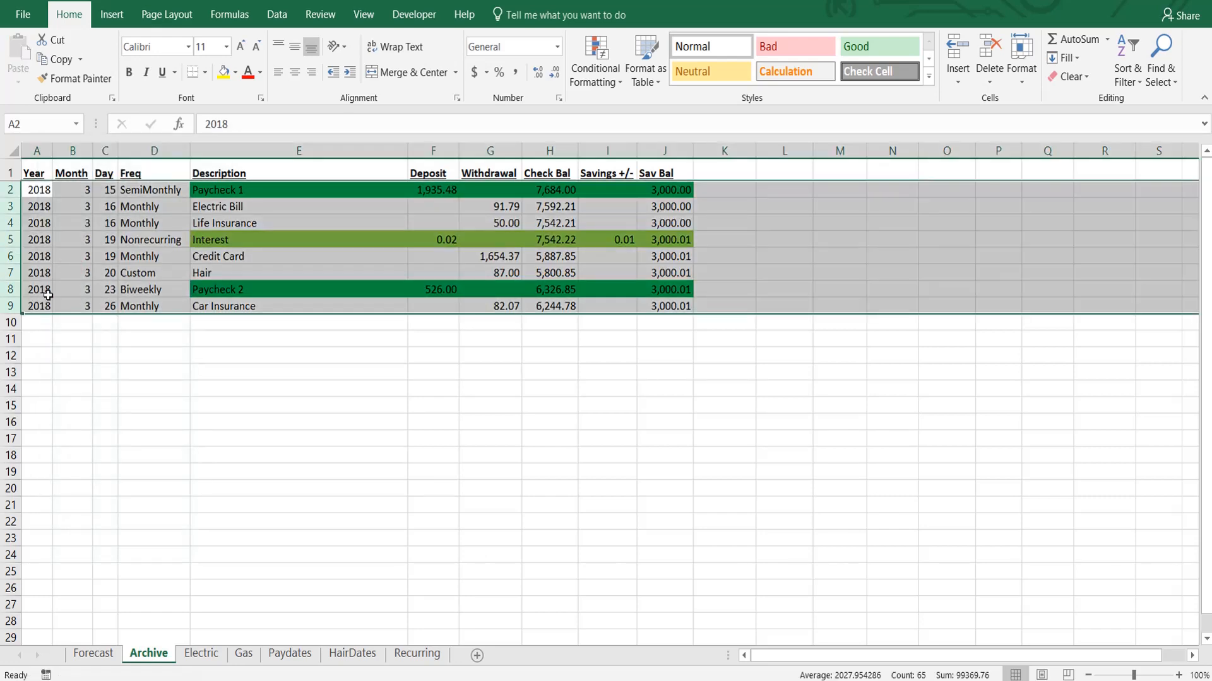
pyautogui.click(35, 321)
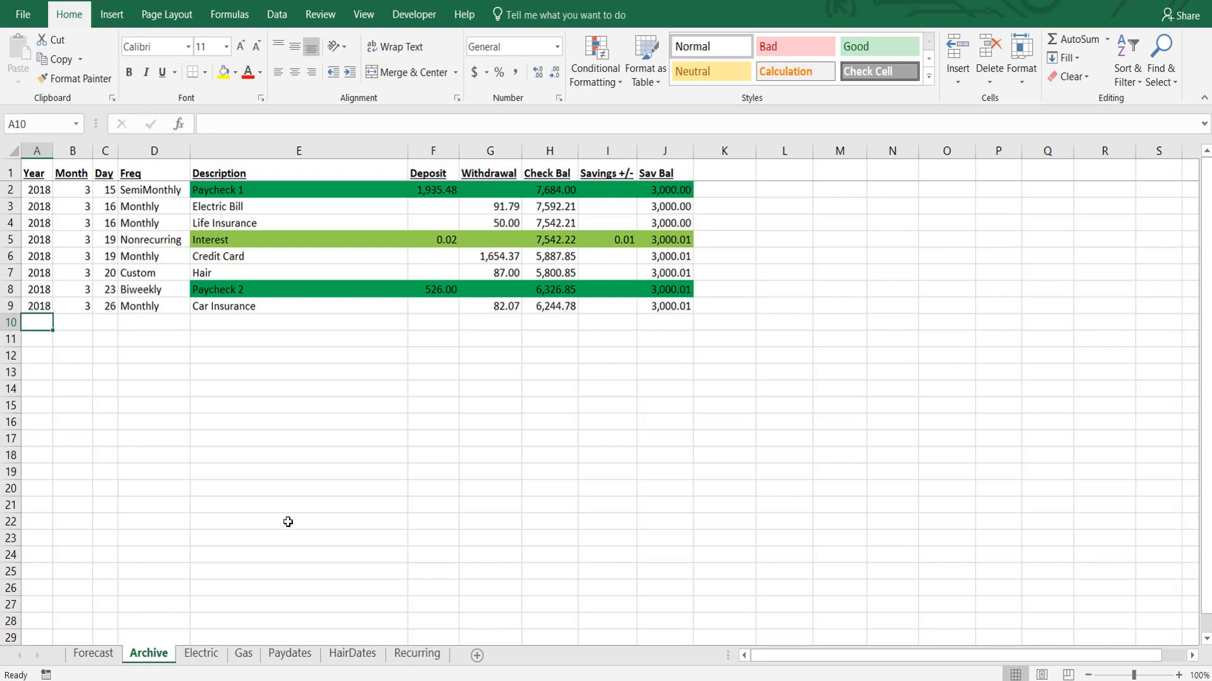
# - Delete the emptied rows 2 to 9 from the Forecast sheet and select the arrow marker in K2
pyautogui.click(93, 656)
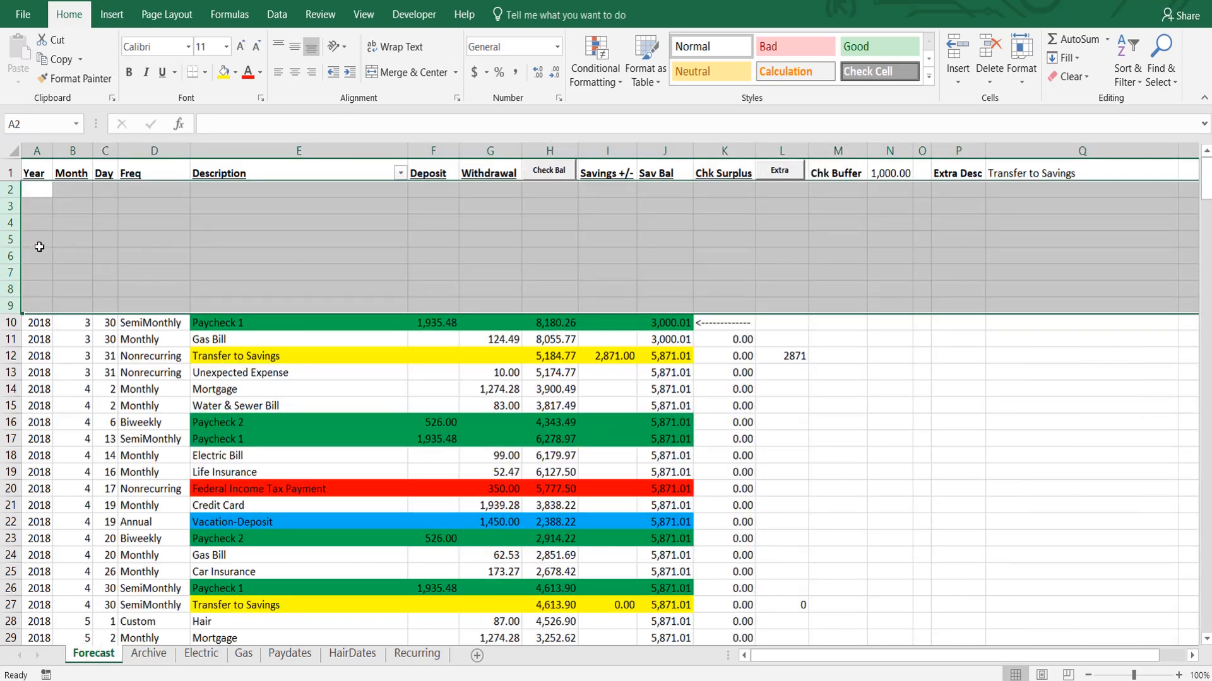
pyautogui.rightClick(7, 240)
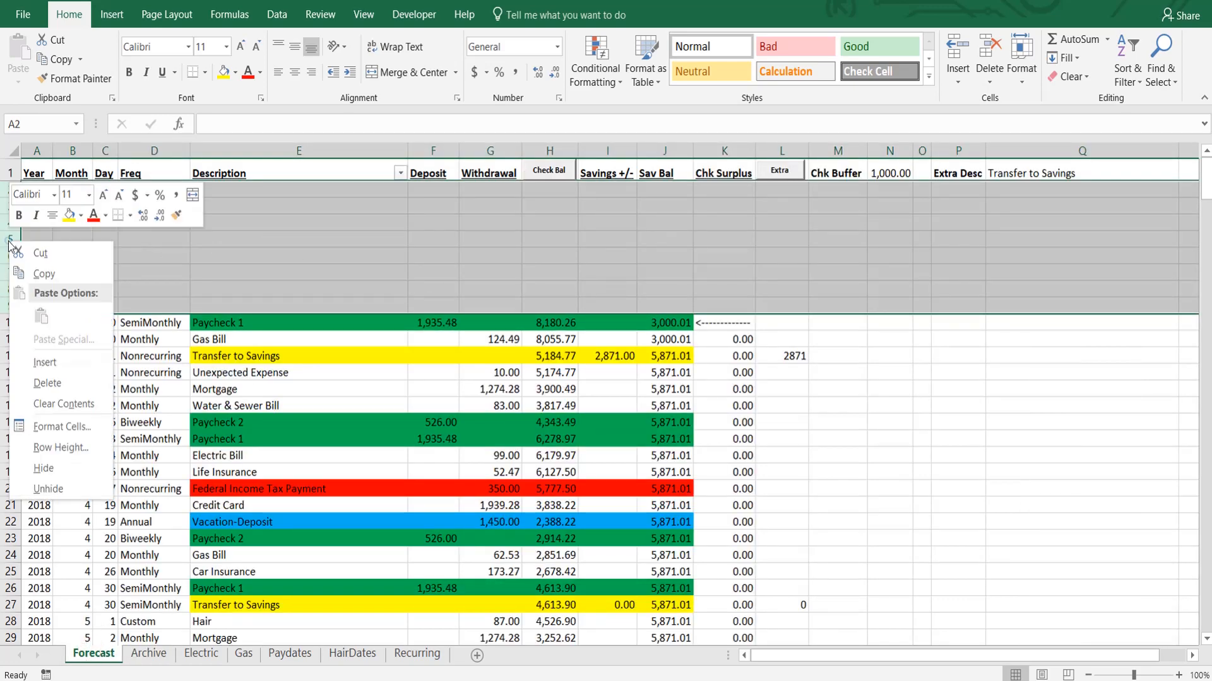
pyautogui.click(46, 383)
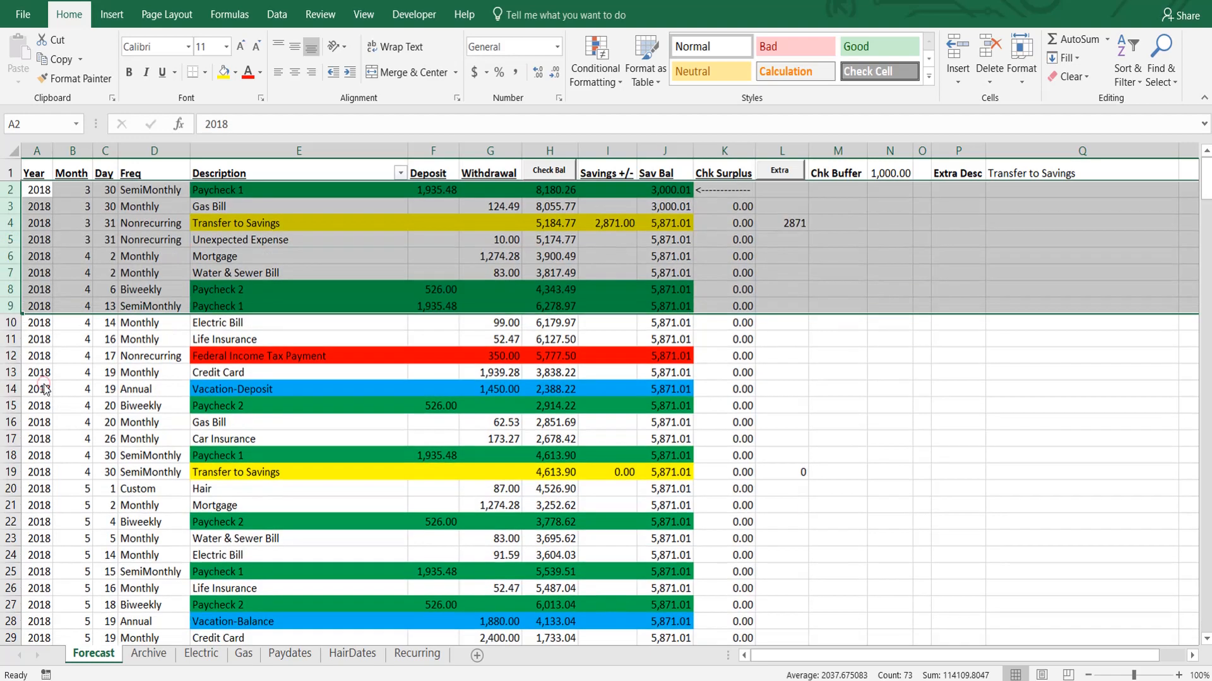
pyautogui.click(730, 195)
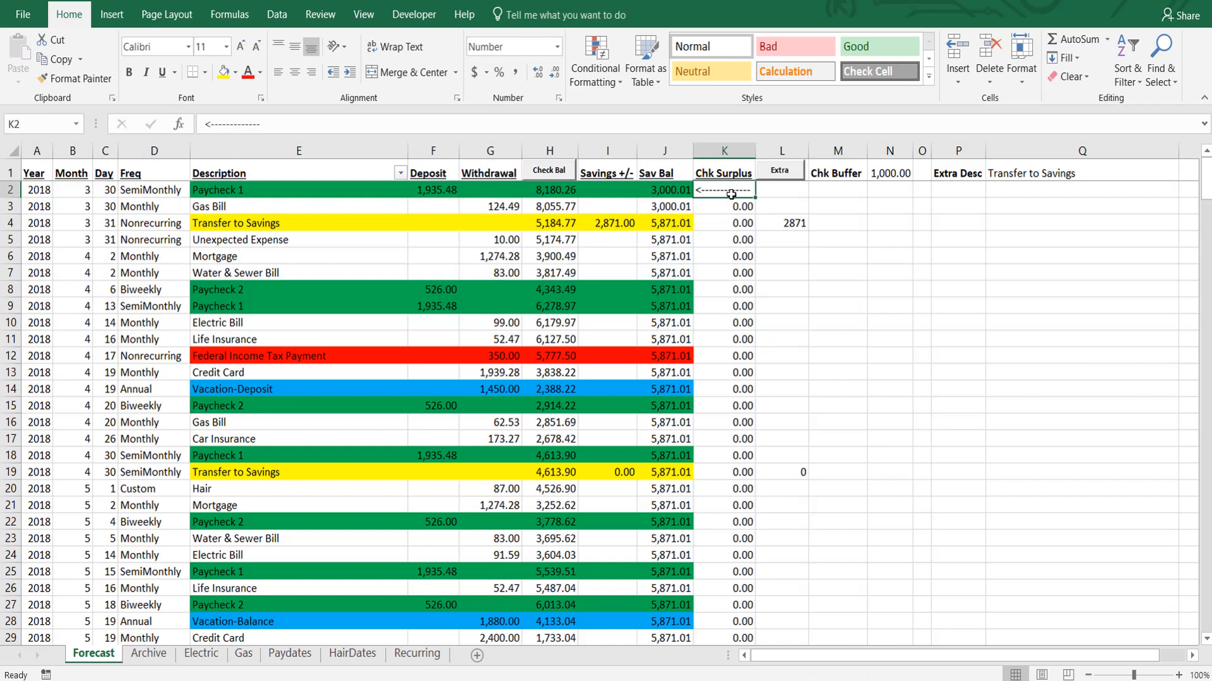